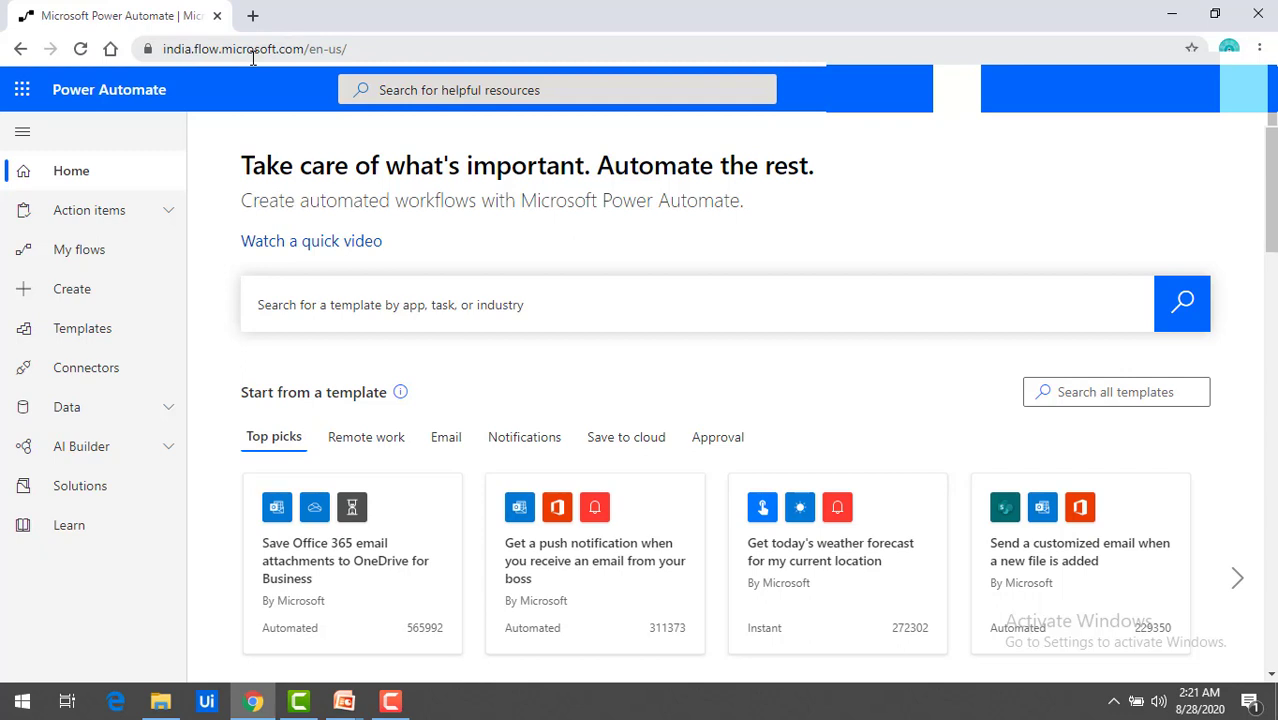
Step: Show the My flows list, which includes Leave Approval Flow and four other flows
click(112, 256)
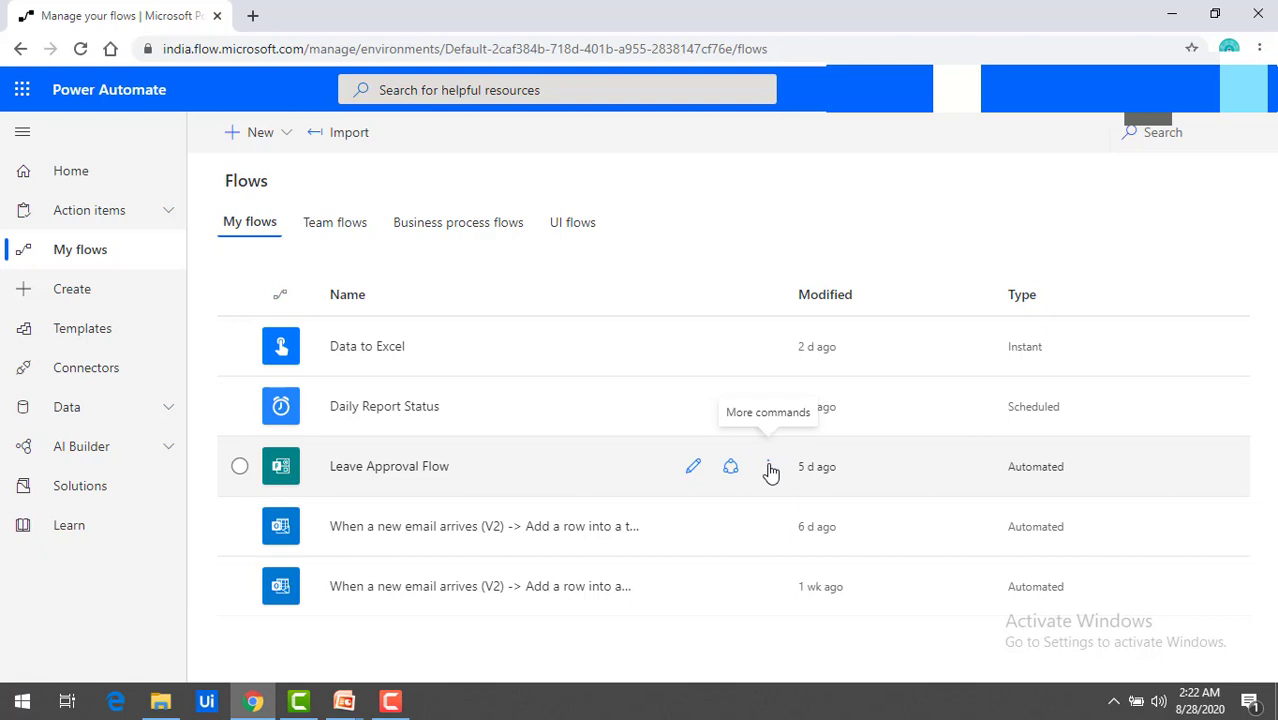
Step: Bring up Leave Approval Flow's command menu with its Export options
click(769, 467)
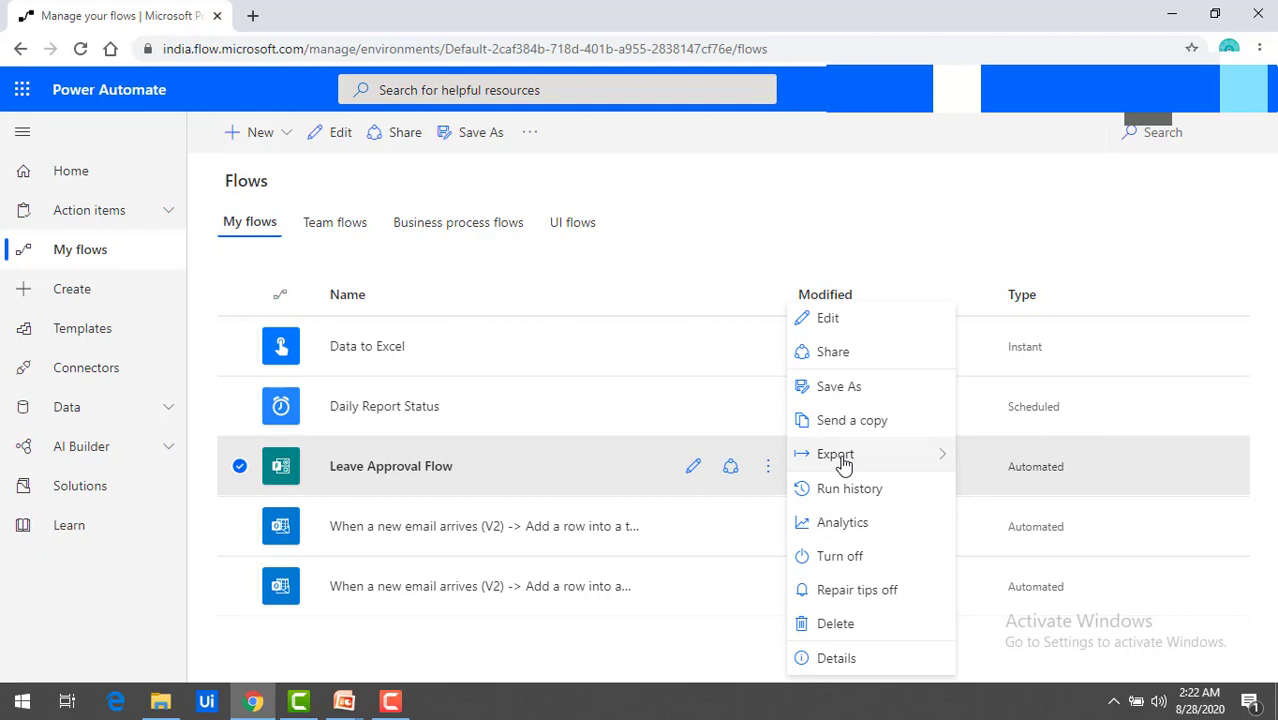
mouse_move(843, 463)
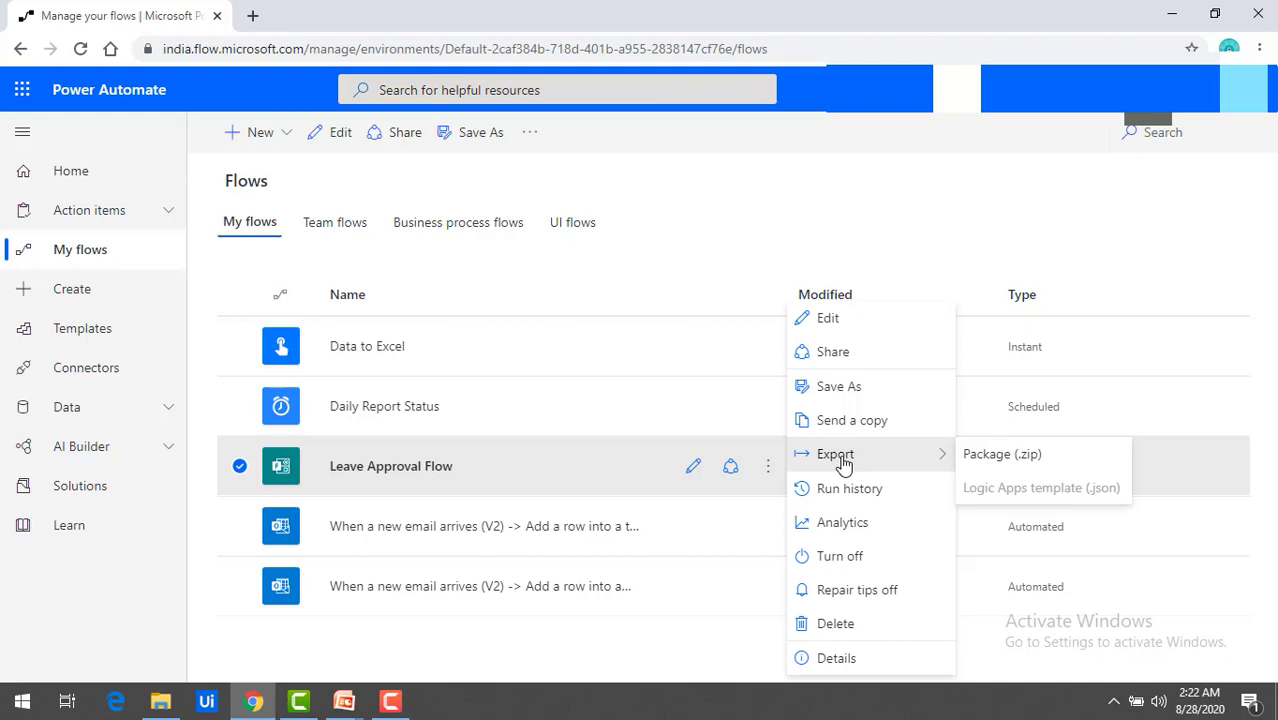
Step: Start a Package (.zip) export and name the package 'Leave Form Package'
click(987, 458)
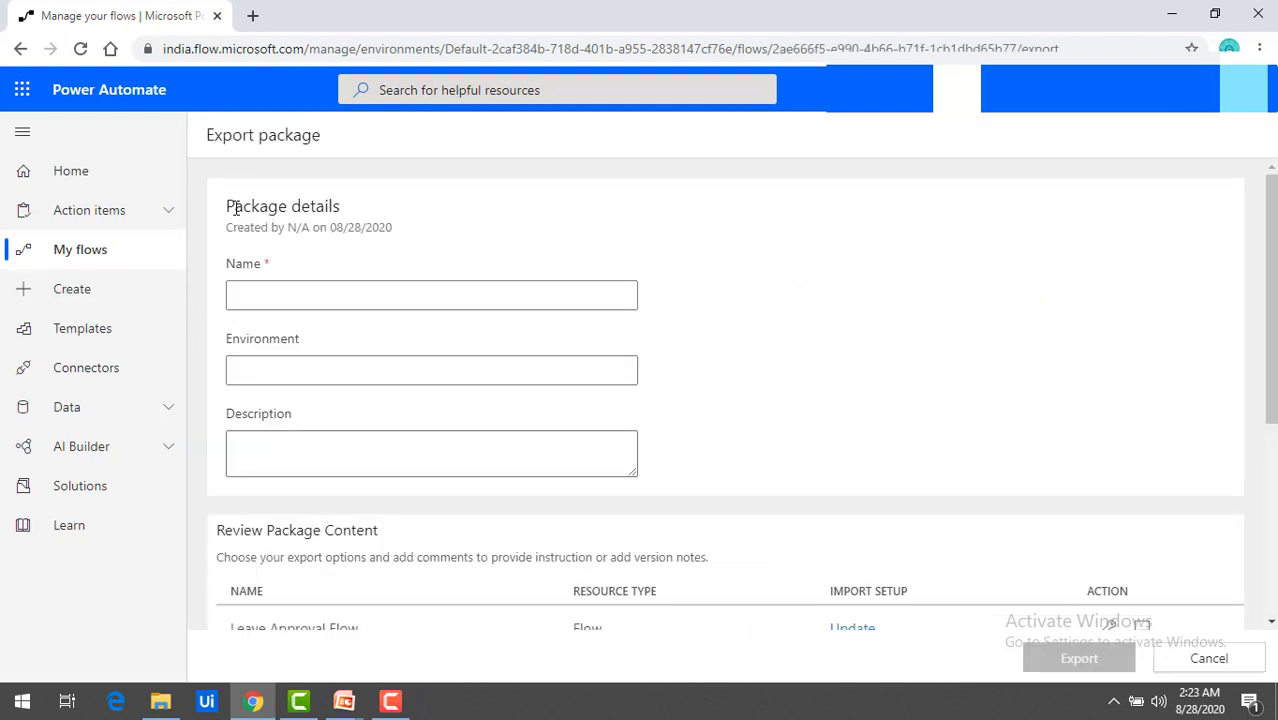
drag(210, 134, 346, 142)
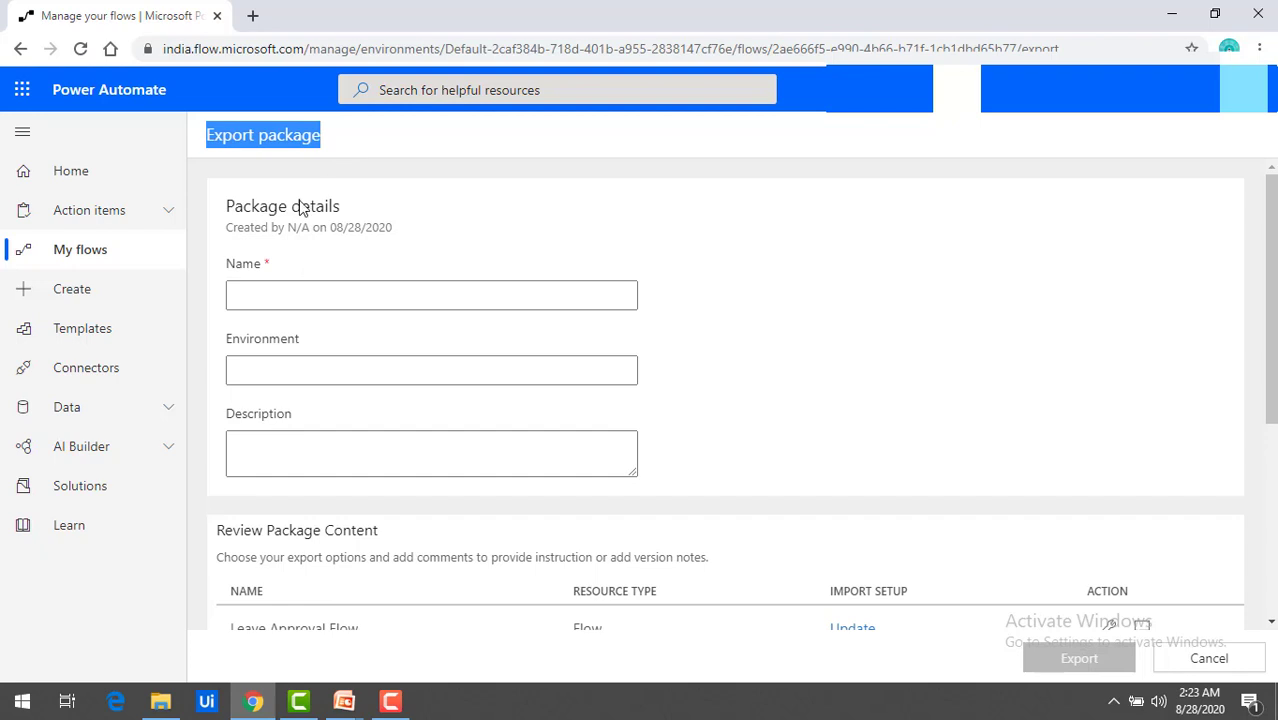
drag(229, 207, 368, 203)
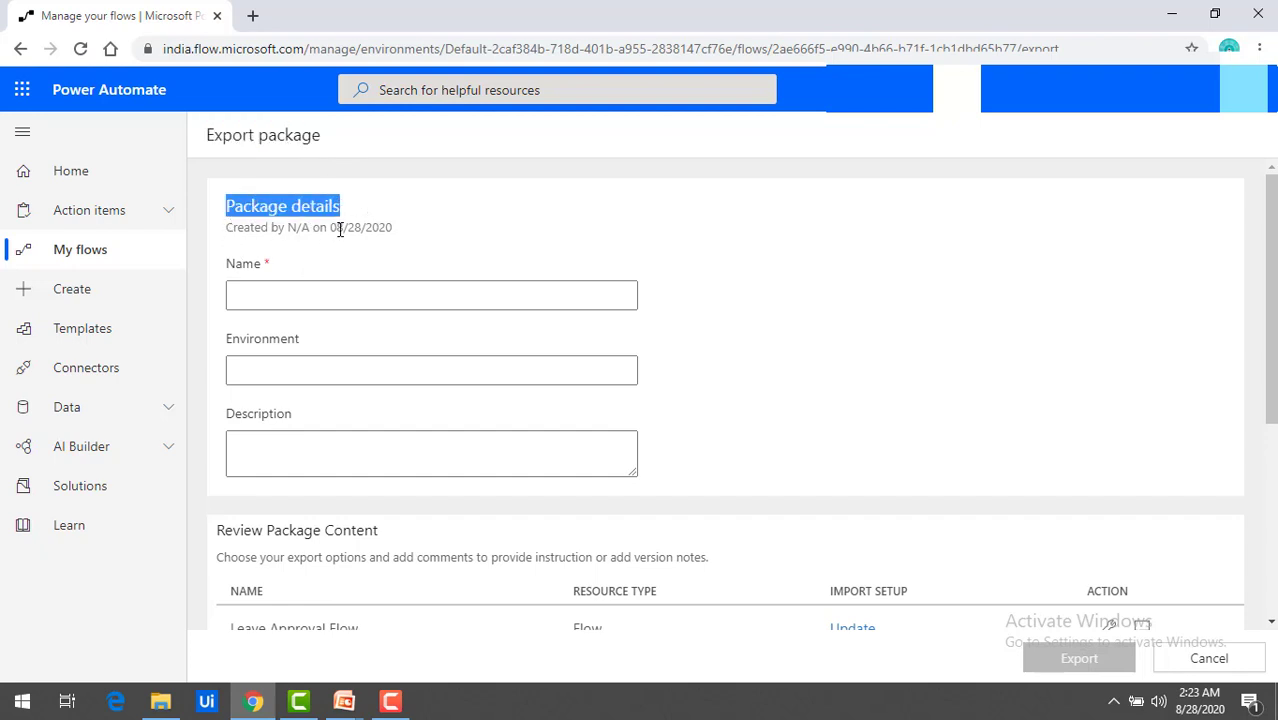
click(288, 298)
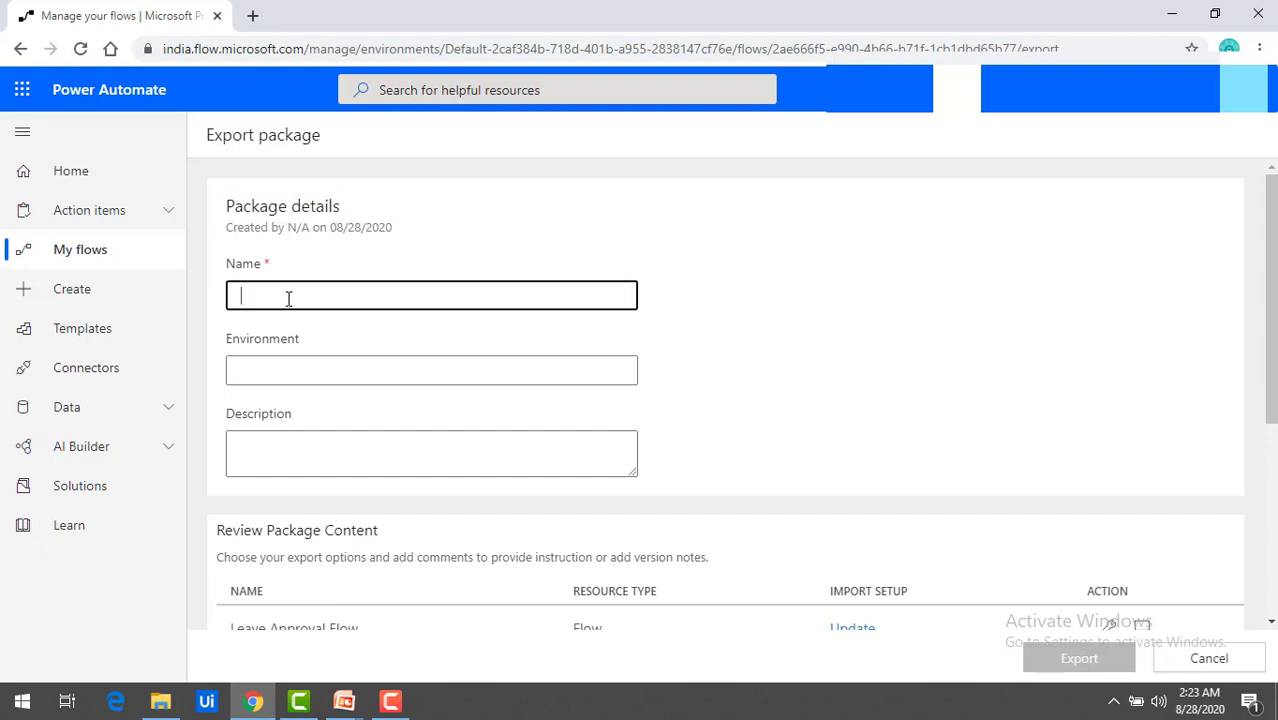
text(Leave)
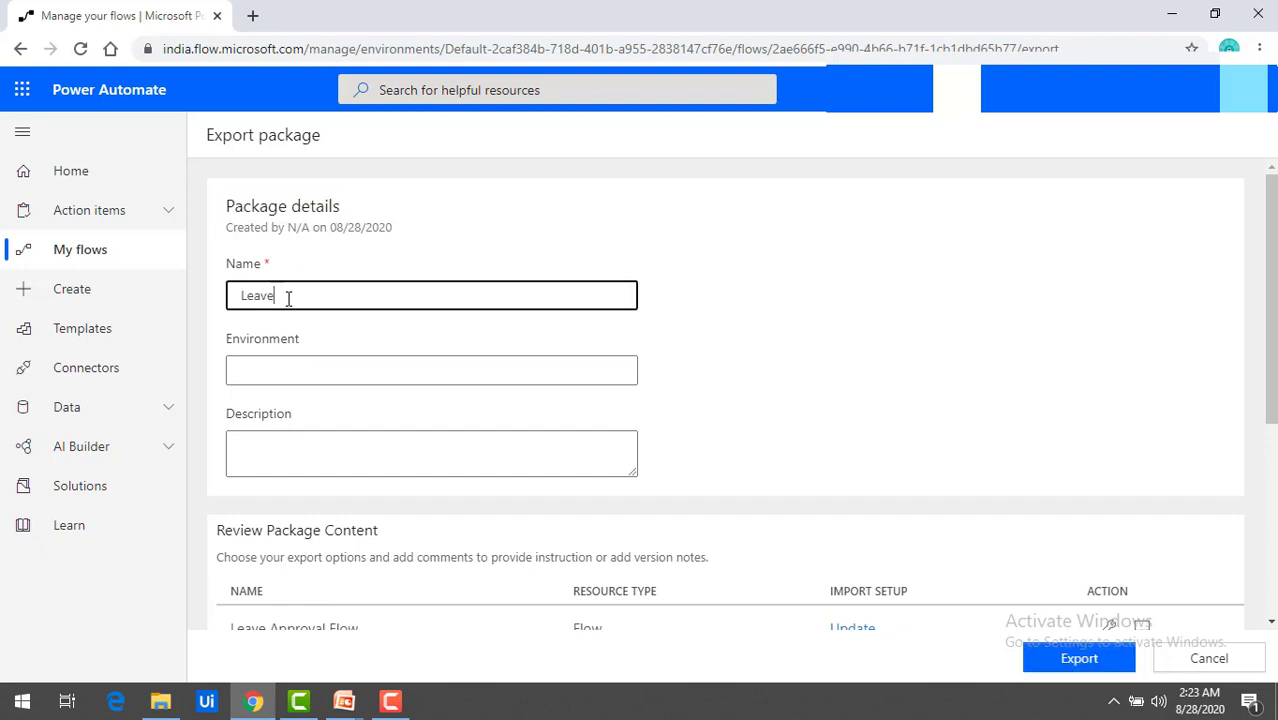
text( Form Pac)
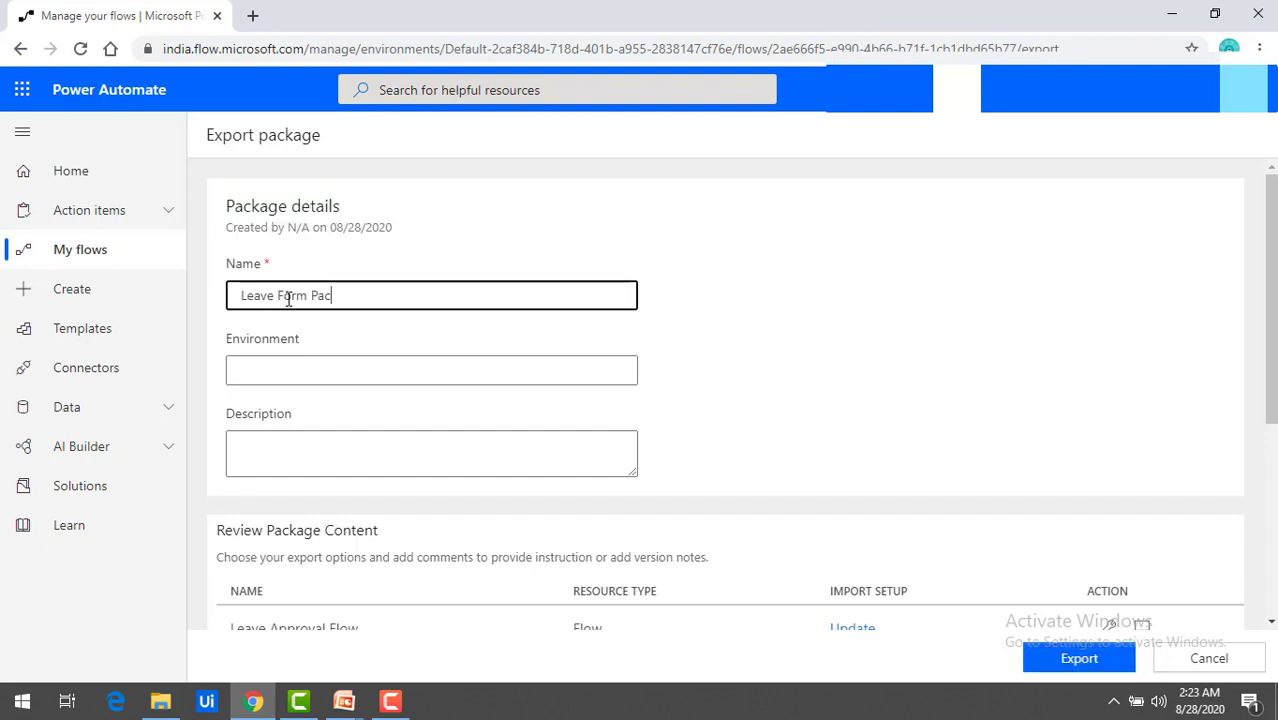
text(kage)
click(290, 373)
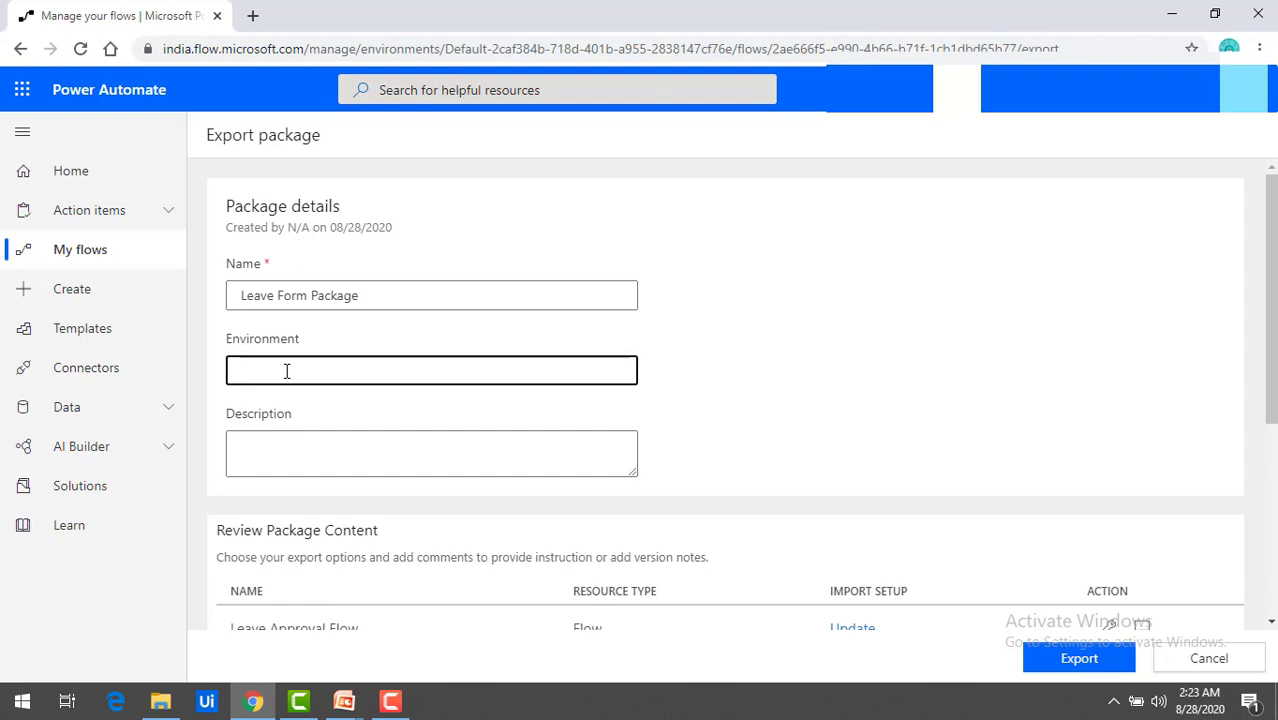
Step: Enter the package description 'This is Related to Leave'
click(257, 450)
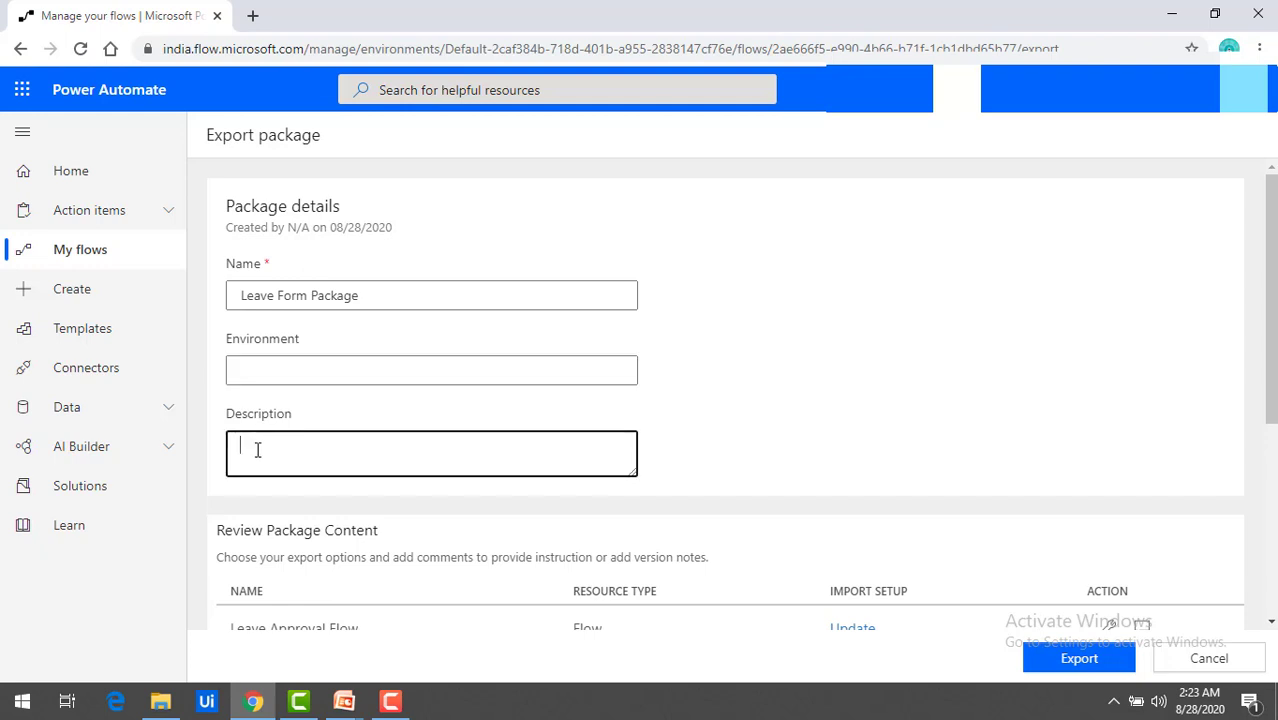
scroll(257, 450, down, 1)
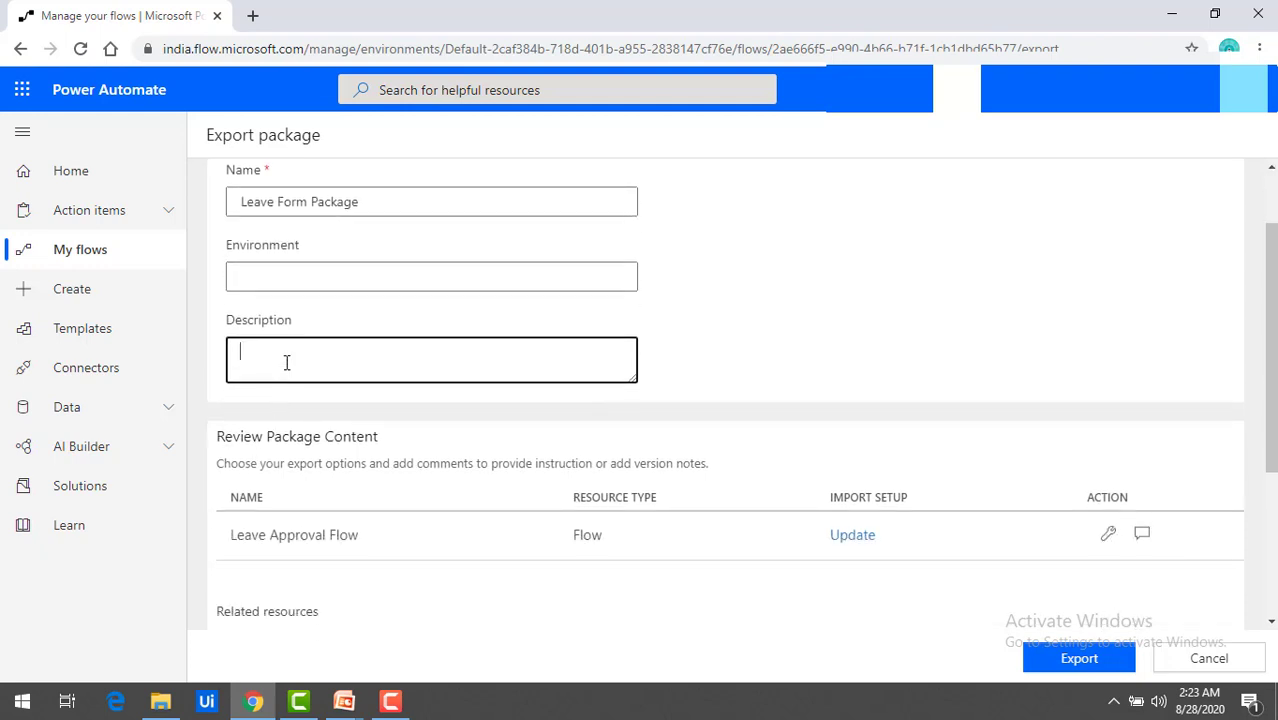
text(This is Related to Leave)
scroll(274, 407, down, 1)
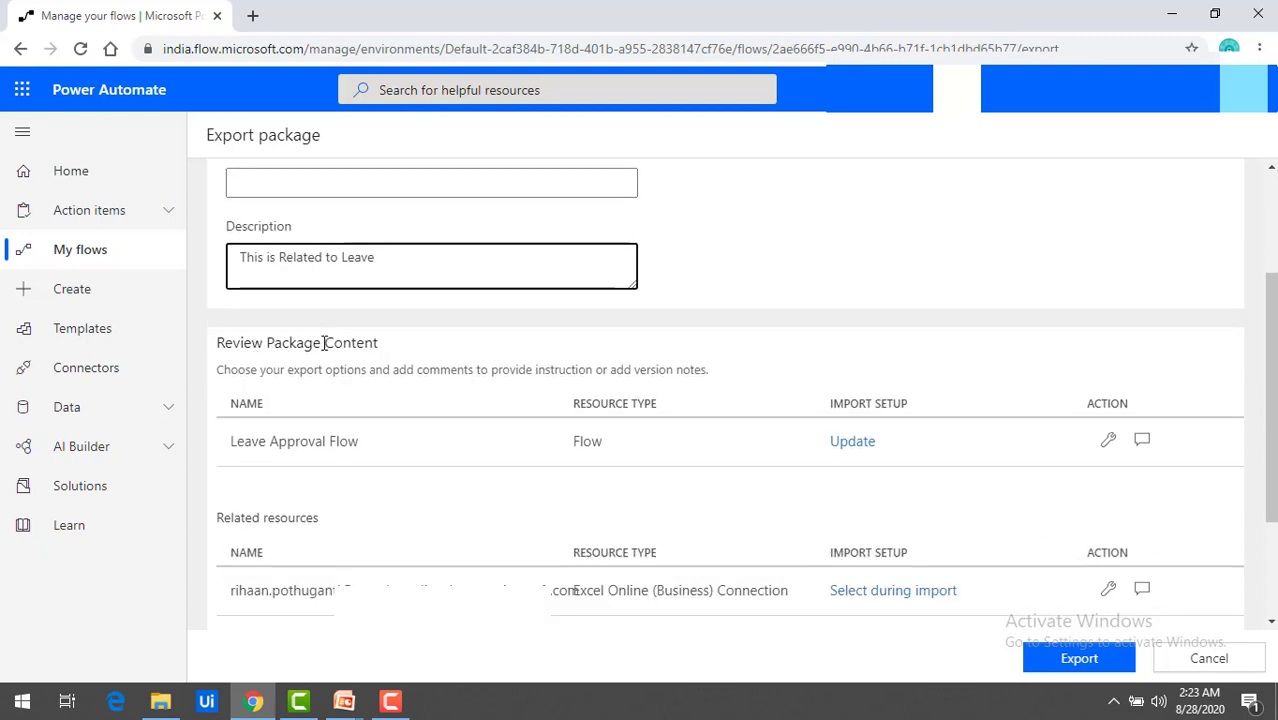
drag(237, 371, 339, 374)
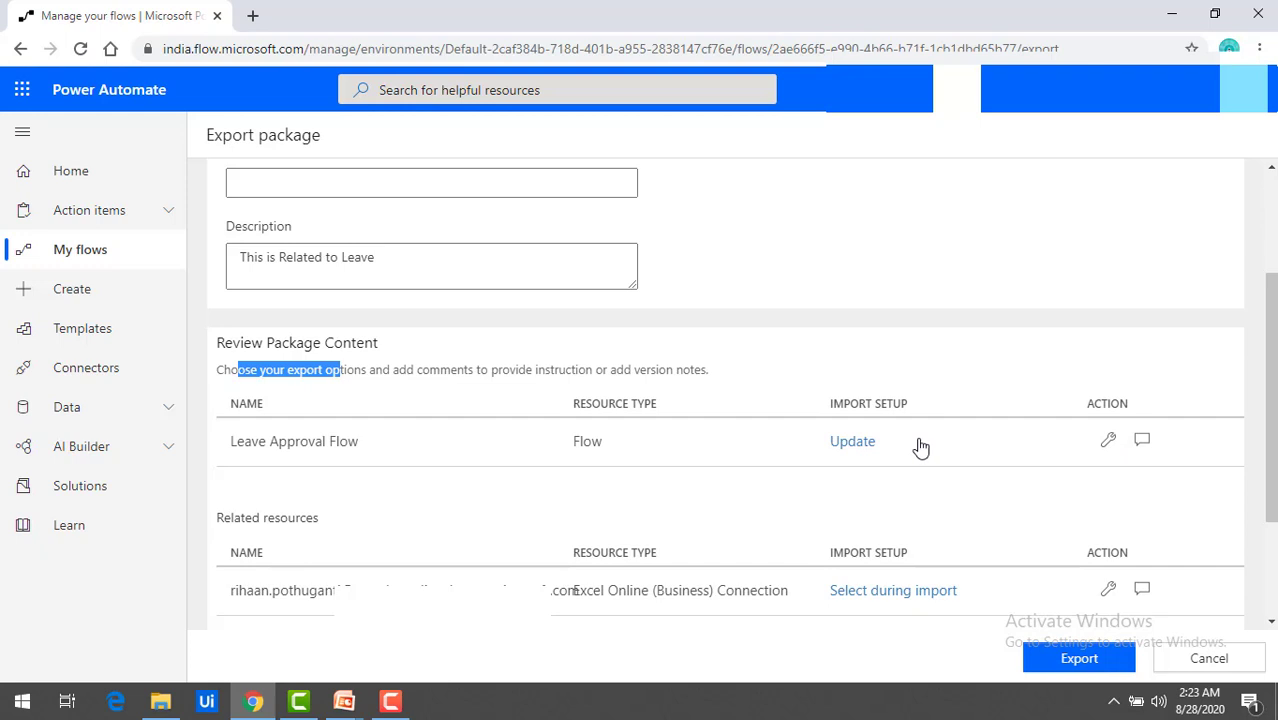
Step: Set Leave Approval Flow's import setup to Create as new and save it
click(866, 452)
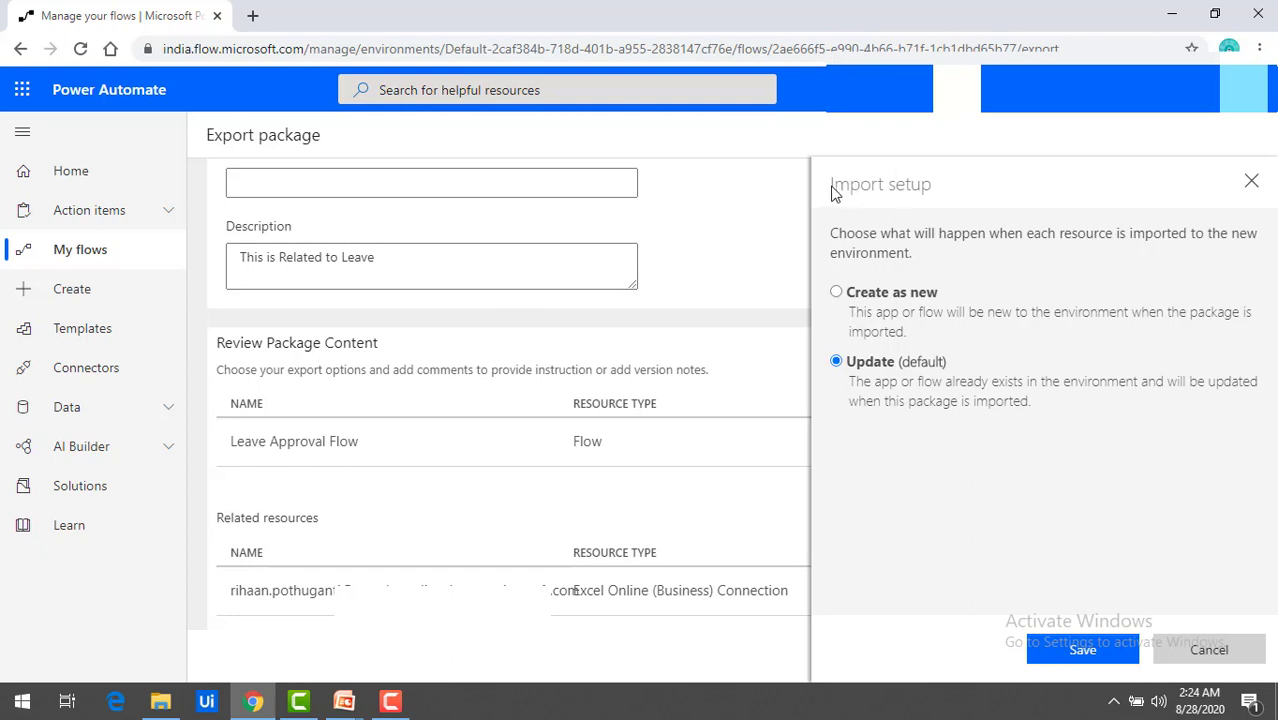
drag(830, 190, 908, 190)
click(910, 190)
drag(870, 233, 1057, 248)
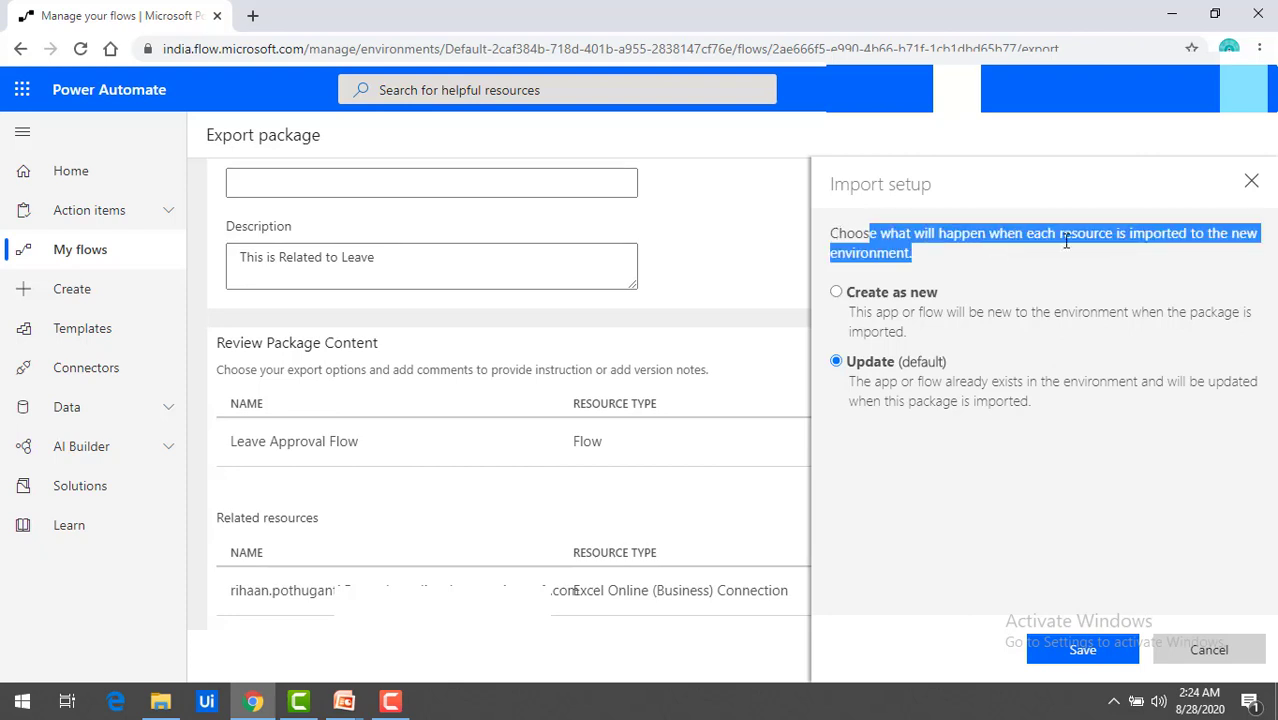
double_click(1090, 237)
drag(956, 260, 831, 232)
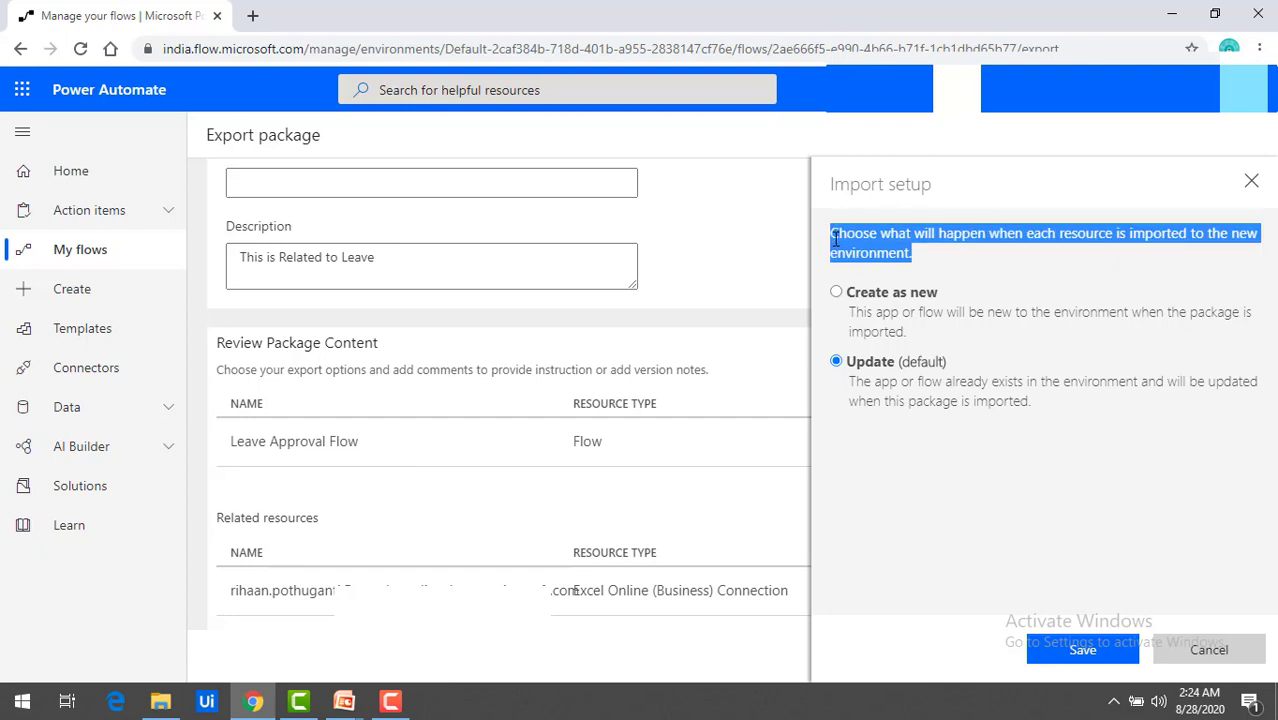
click(838, 296)
click(1083, 651)
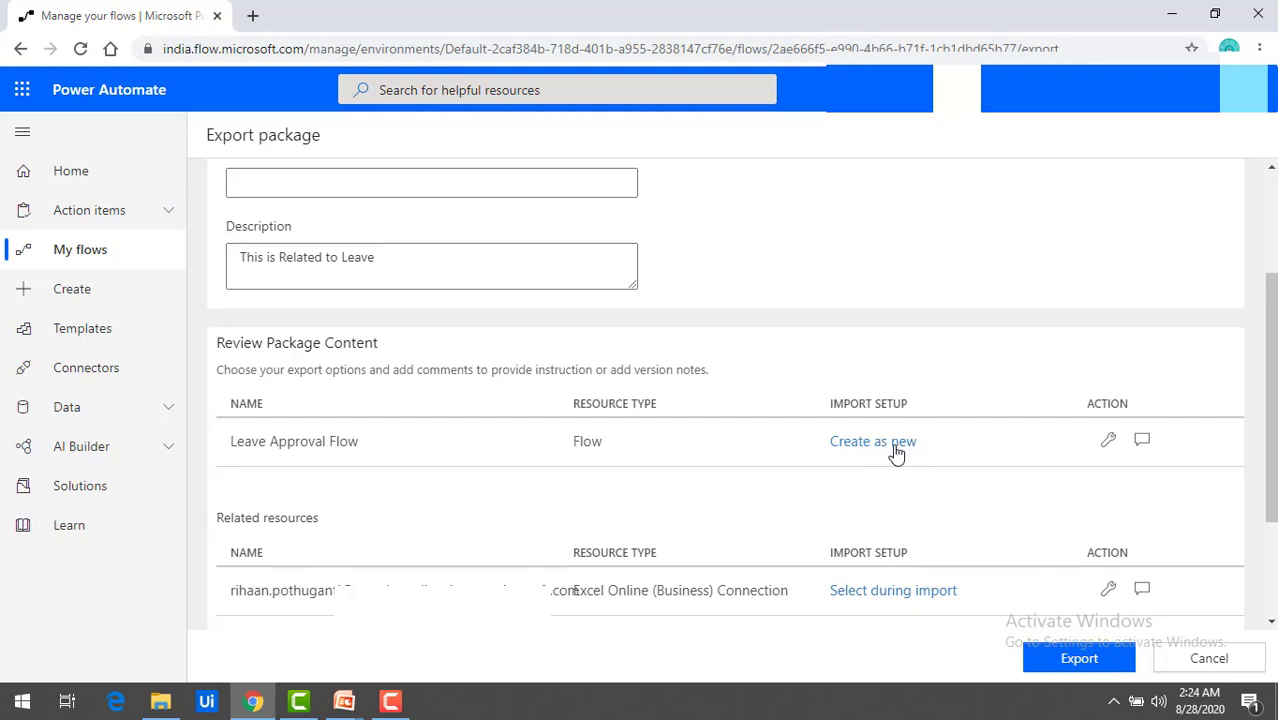
scroll(433, 622, down, 2)
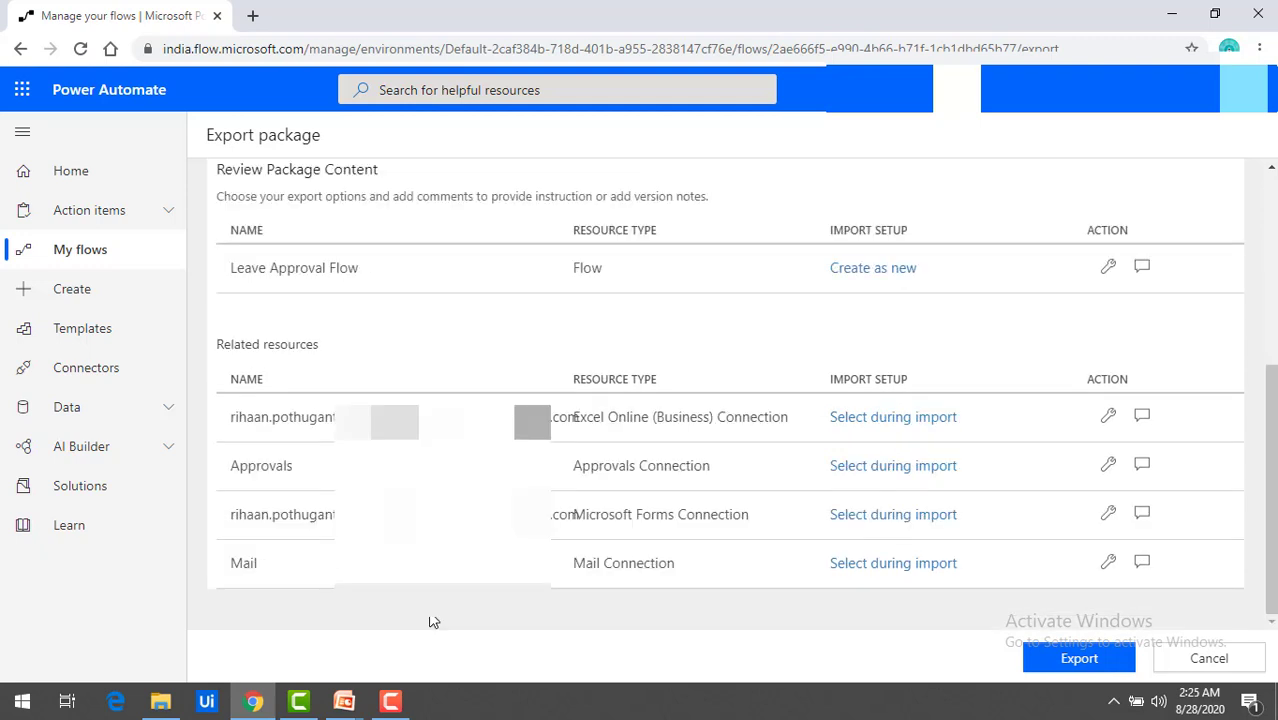
Step: Review the package's related resources, including the Microsoft Forms and Mail connections
drag(216, 344, 322, 348)
click(364, 345)
drag(628, 516, 667, 517)
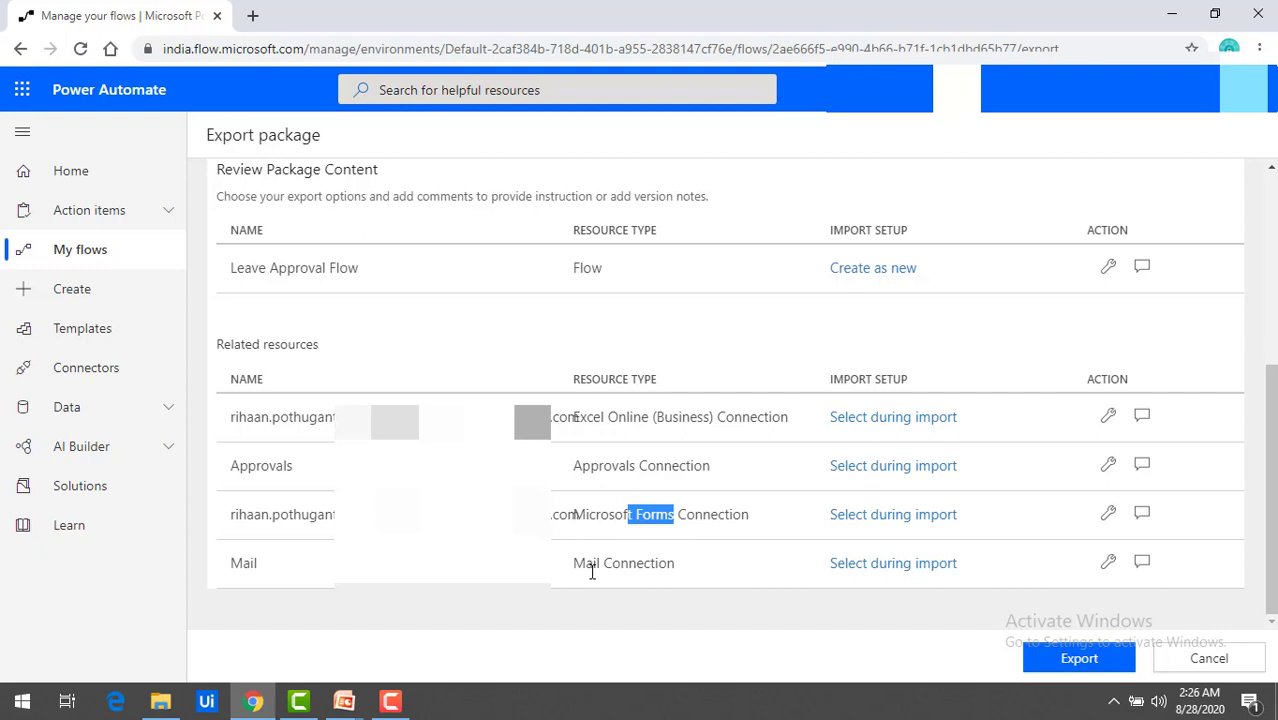
drag(573, 566, 680, 570)
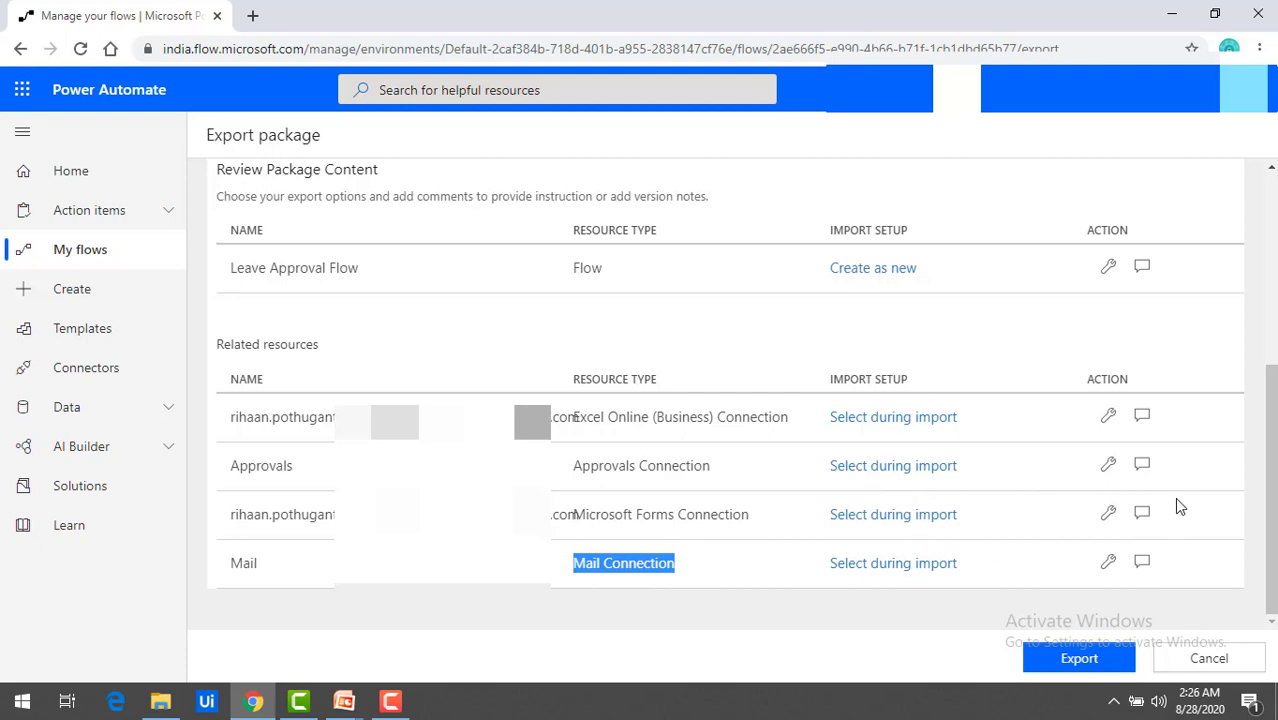
Step: Inspect the Excel Online connection's import setup and comment panel, leaving both unchanged
click(1109, 418)
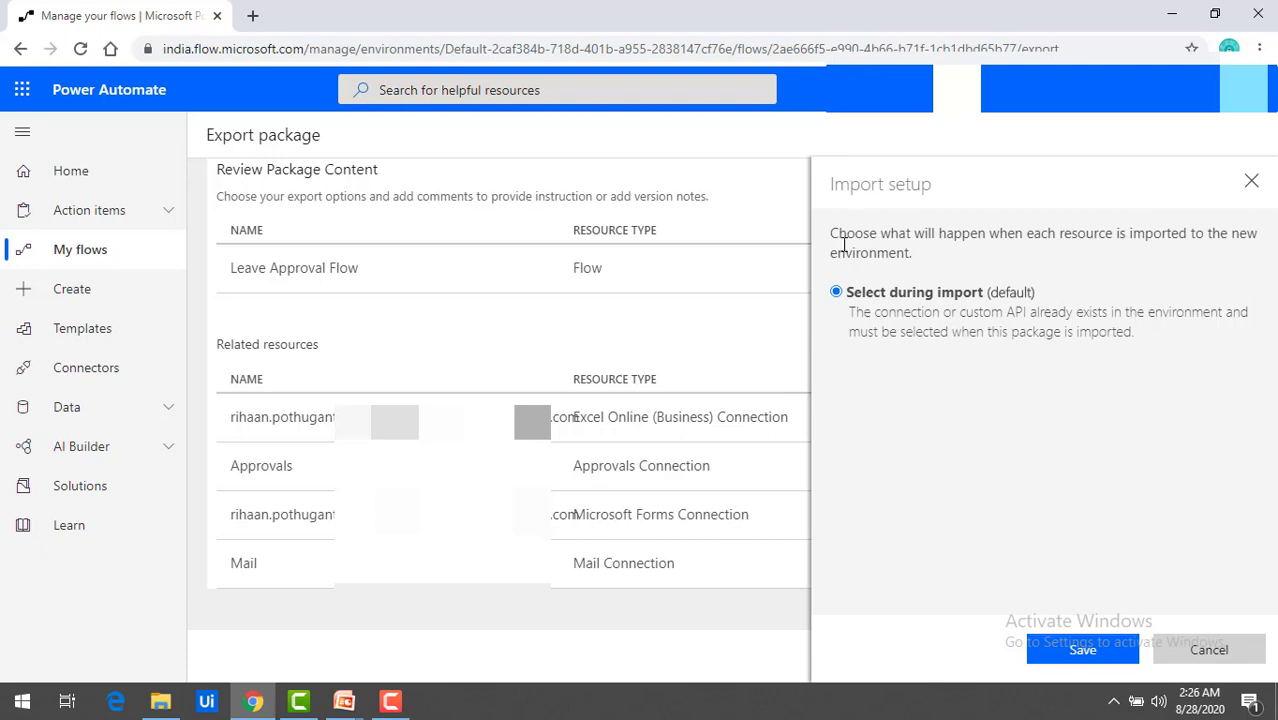
click(1203, 653)
click(1142, 418)
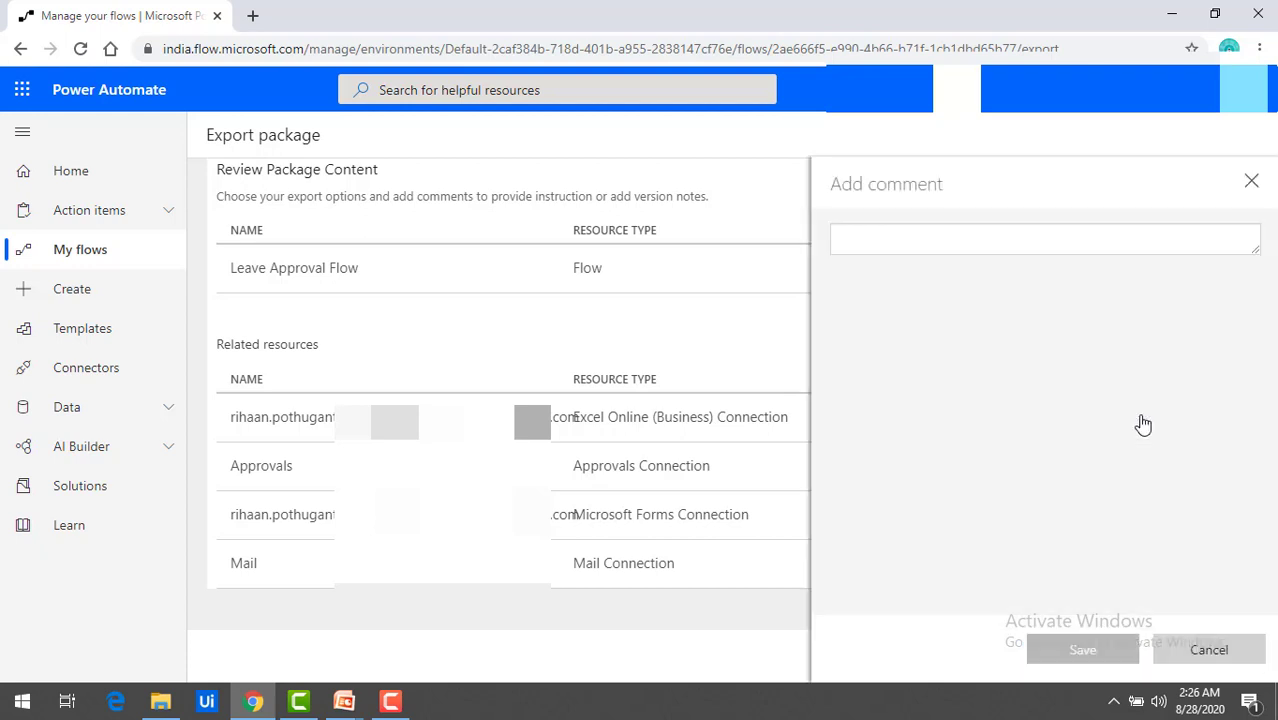
click(1250, 185)
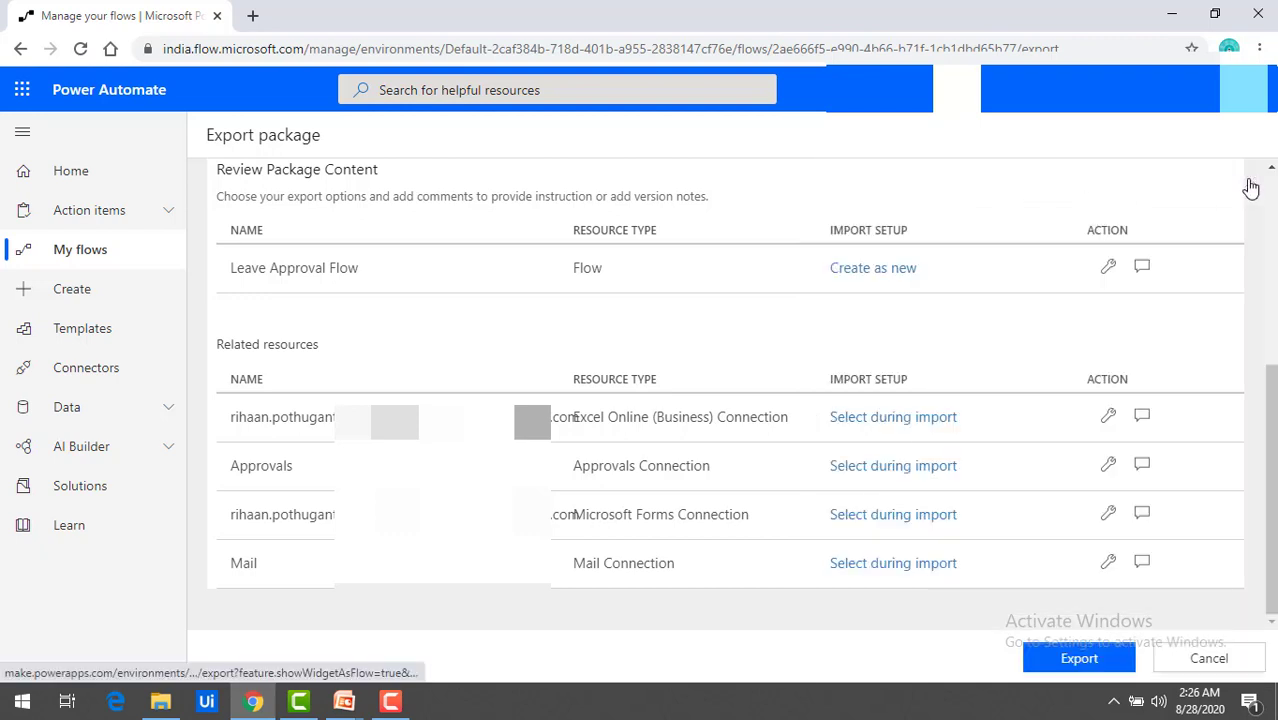
Step: Export the package and show LeaveFormPackage_20200828092639.zip in the Downloads folder
click(1078, 658)
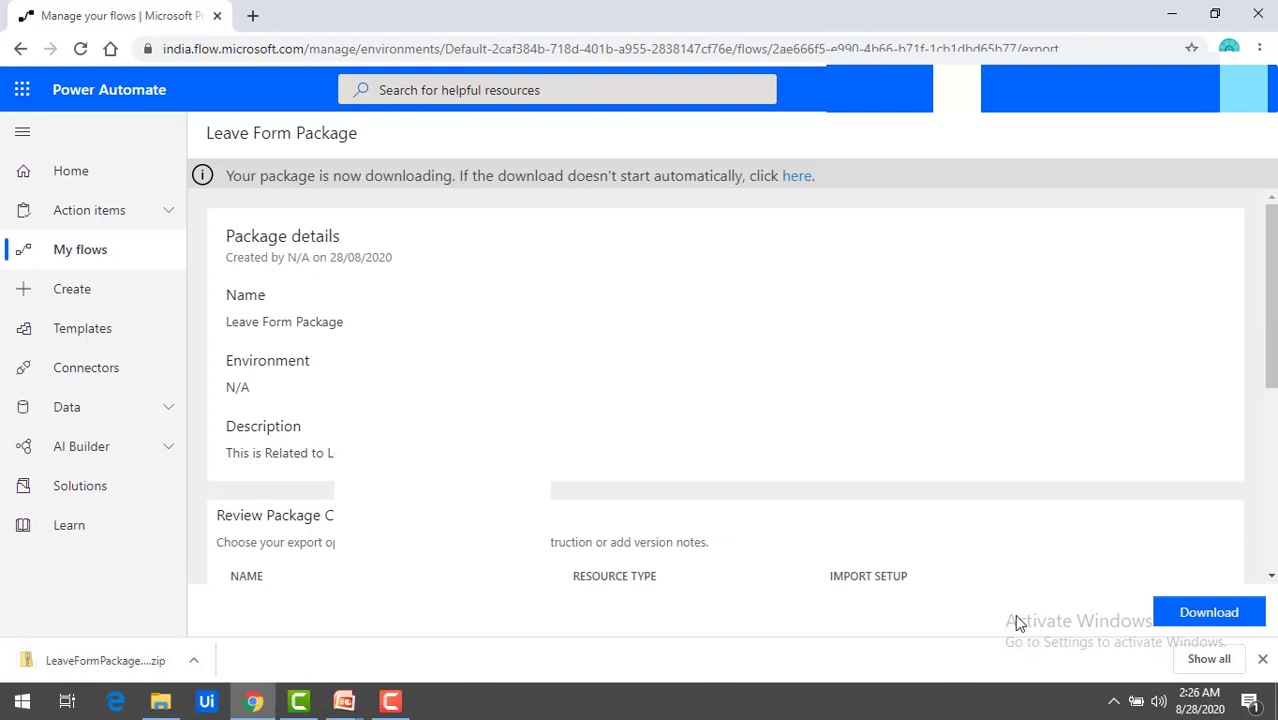
click(197, 668)
click(231, 594)
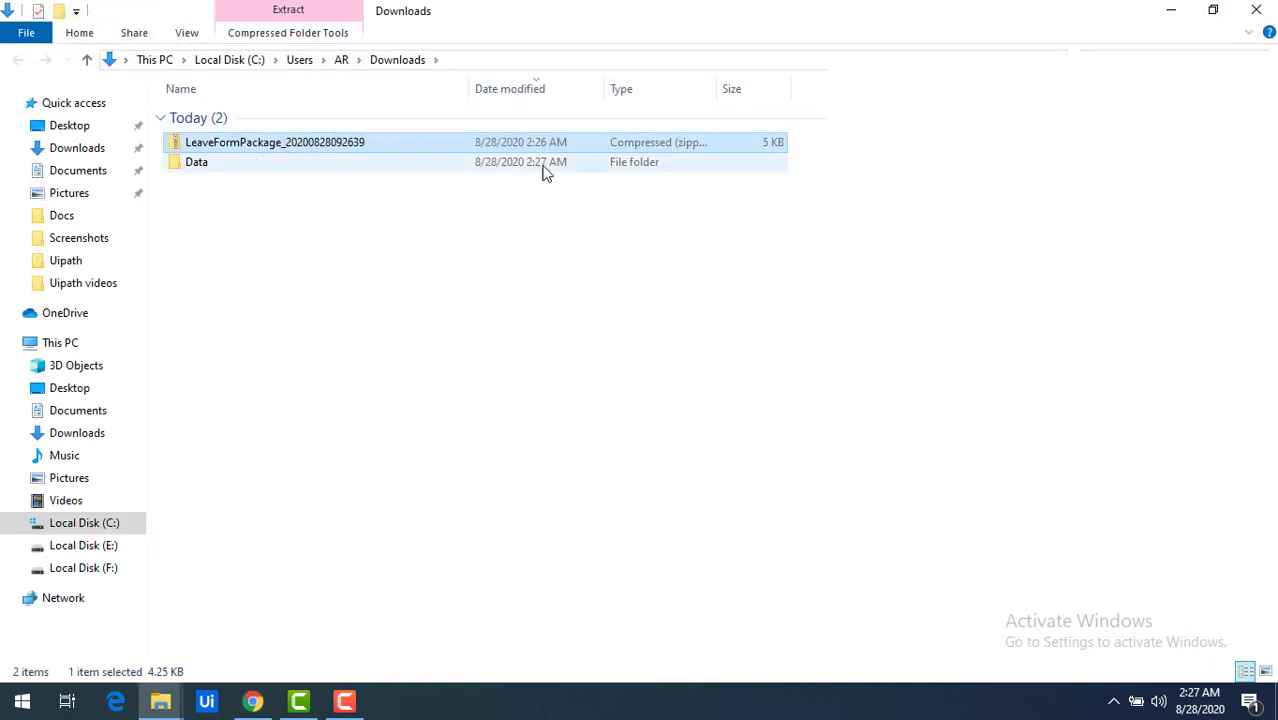
right_click(224, 148)
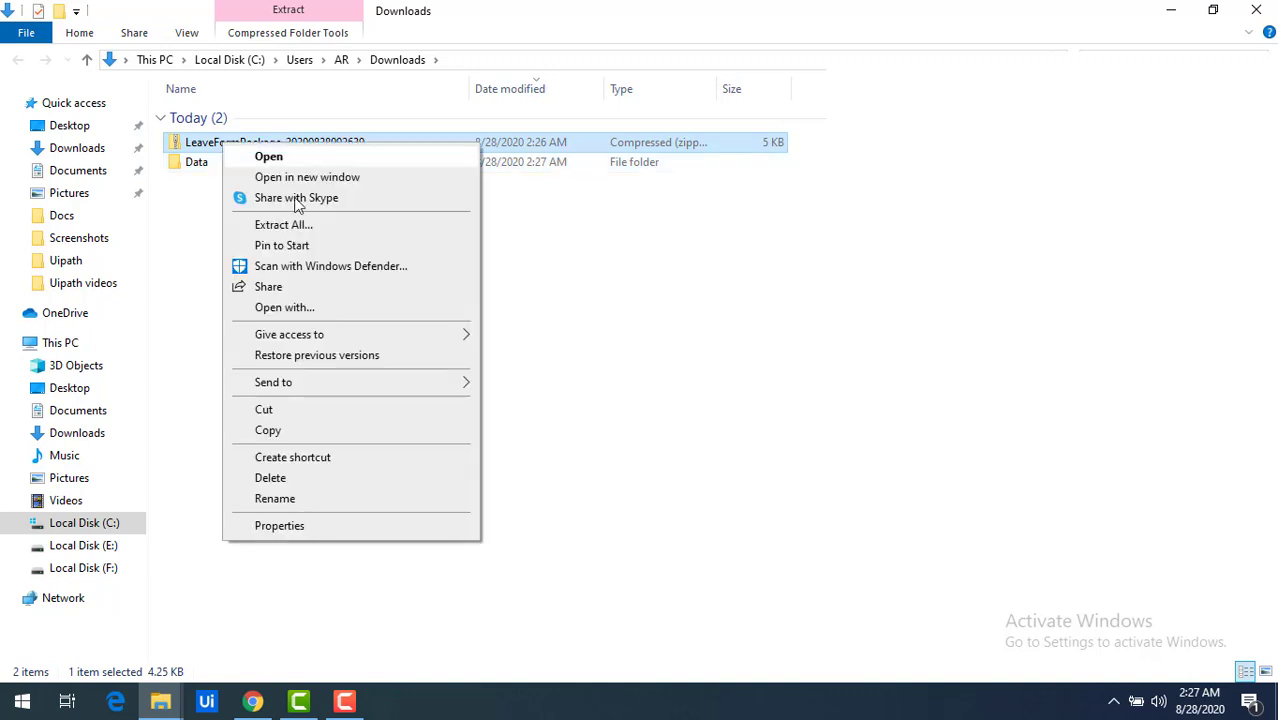
click(283, 227)
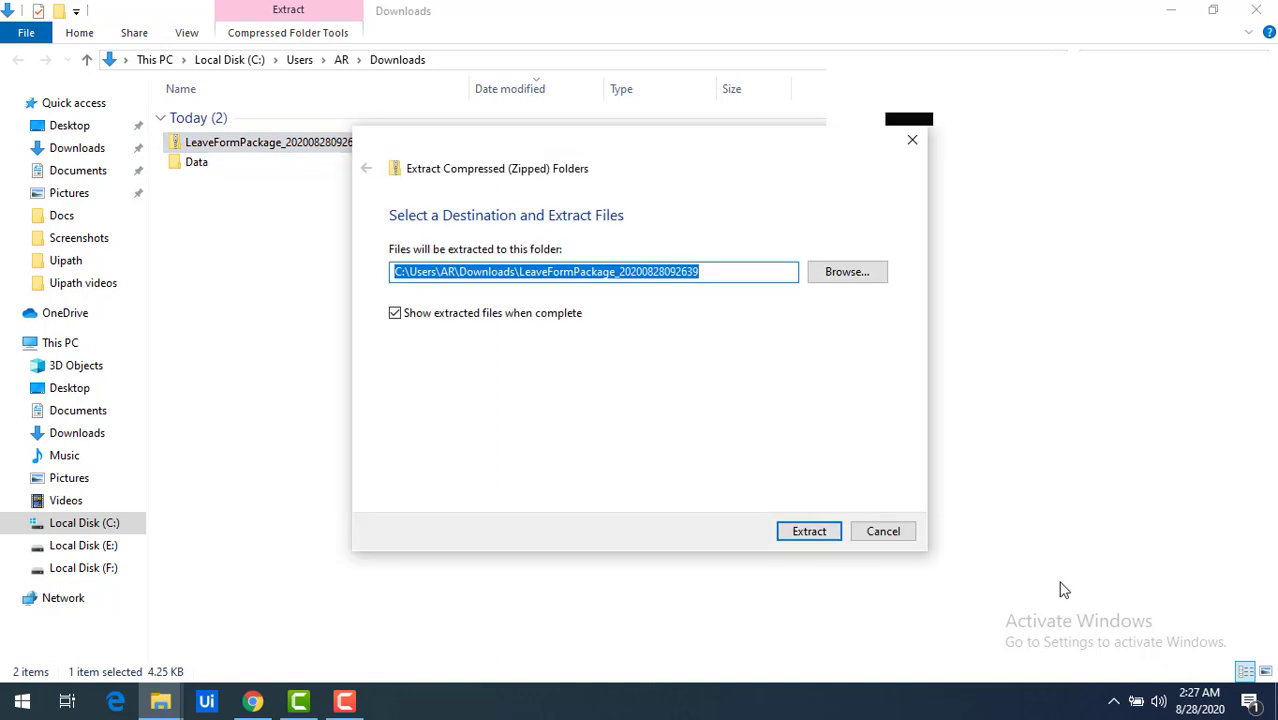
click(822, 537)
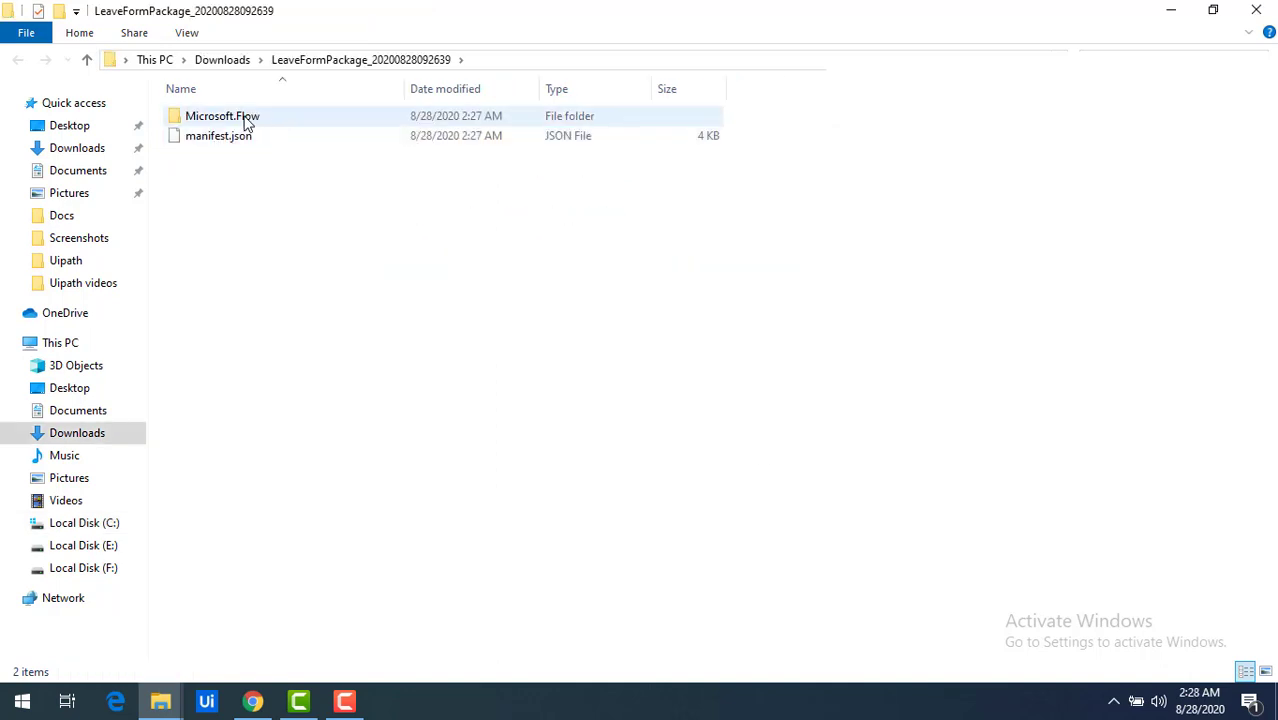
Step: Browse Microsoft.Flow > flows to the flow's JSON files, then return to Power Automate
double_click(248, 122)
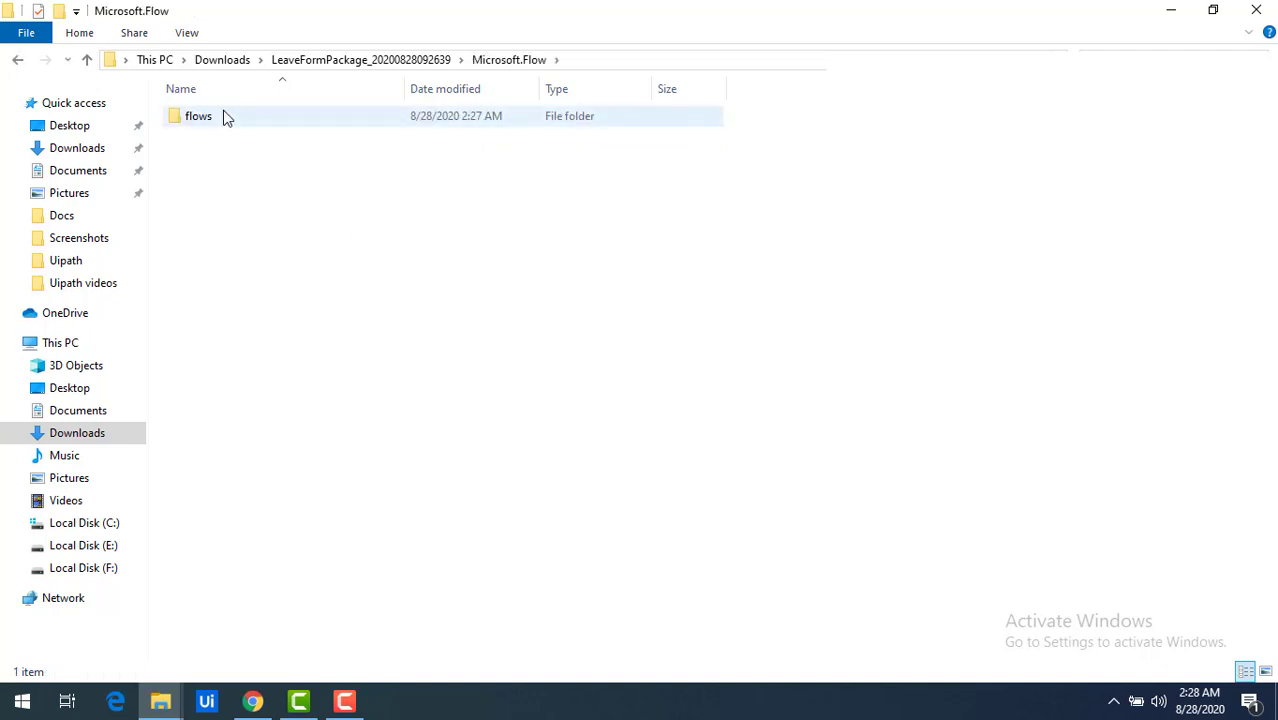
click(224, 118)
double_click(223, 118)
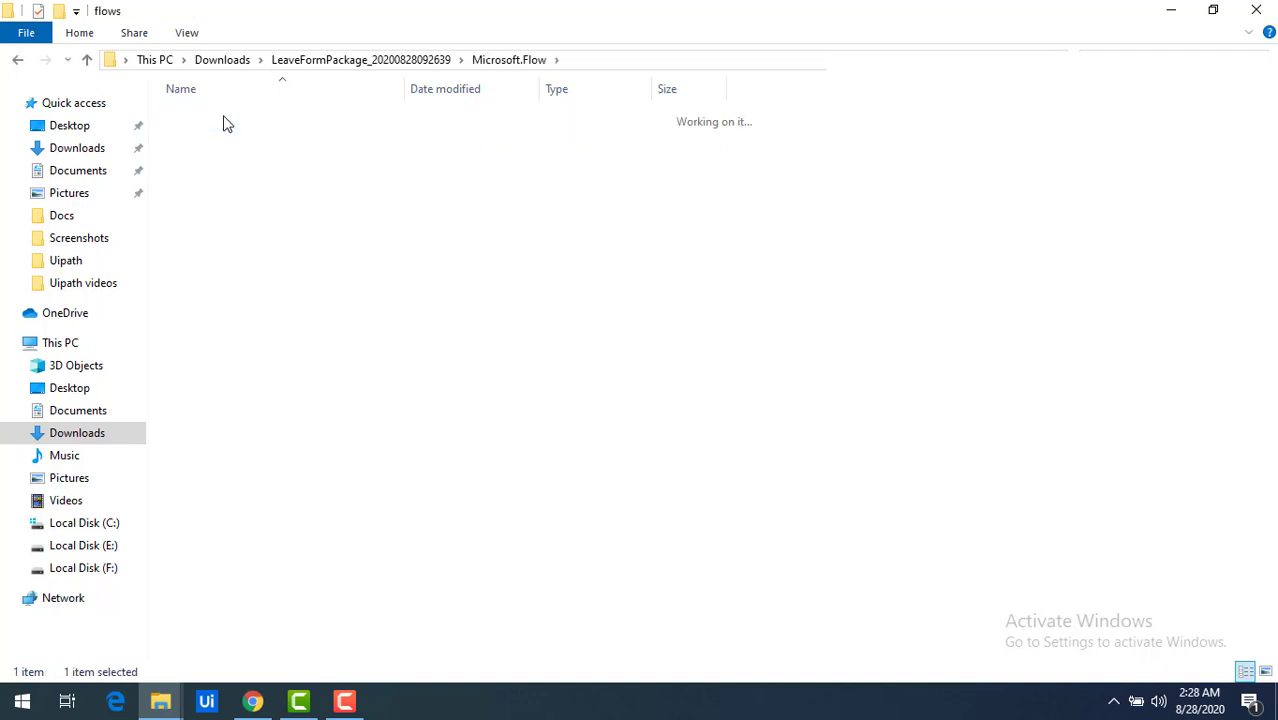
click(240, 120)
double_click(240, 120)
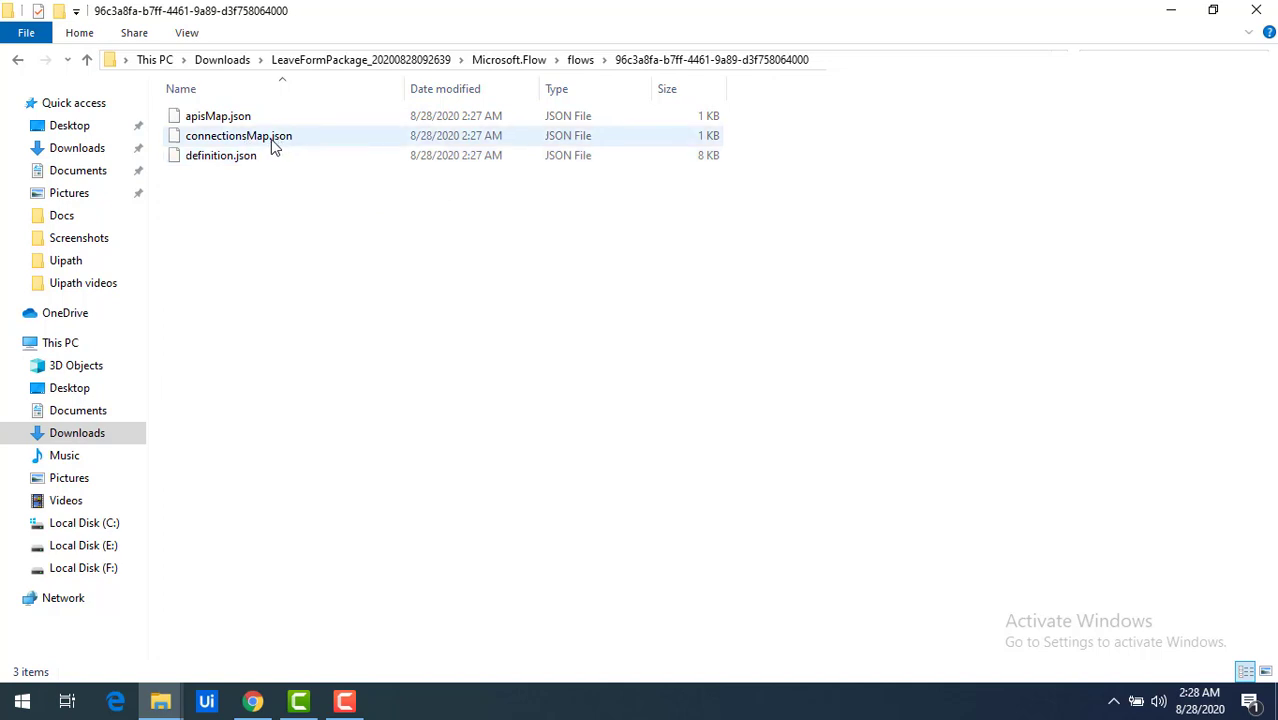
click(528, 62)
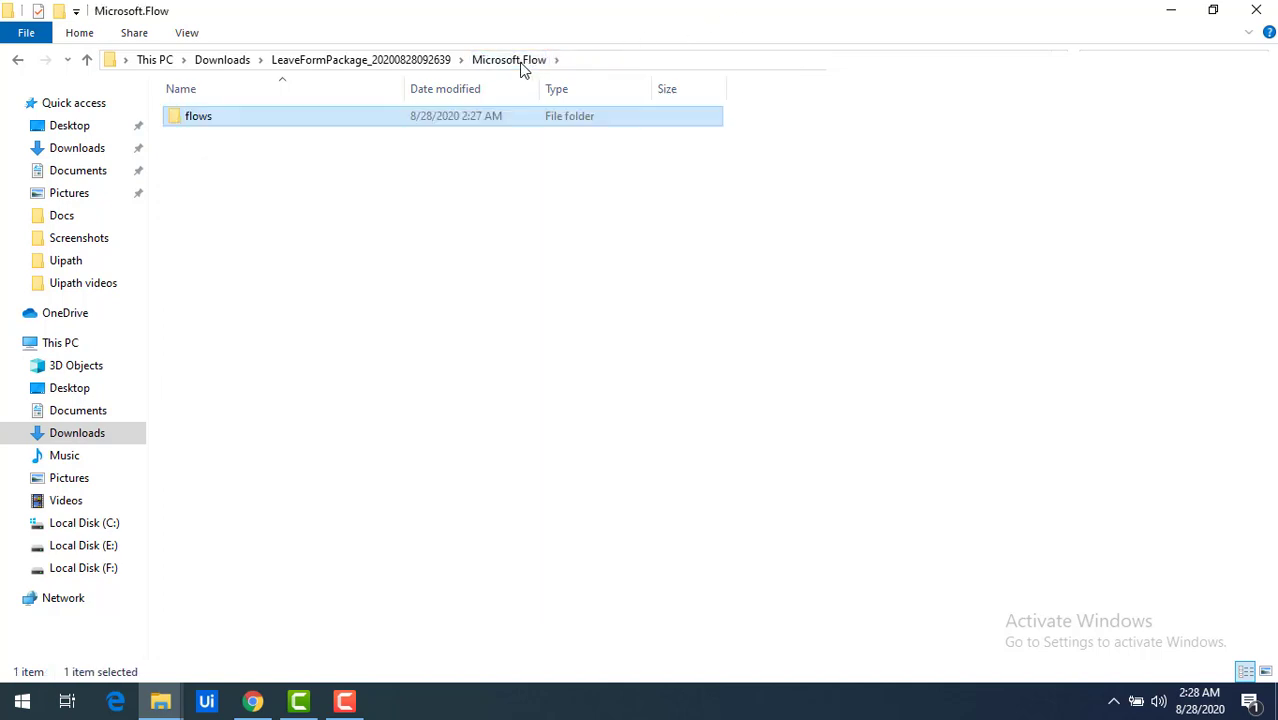
click(428, 58)
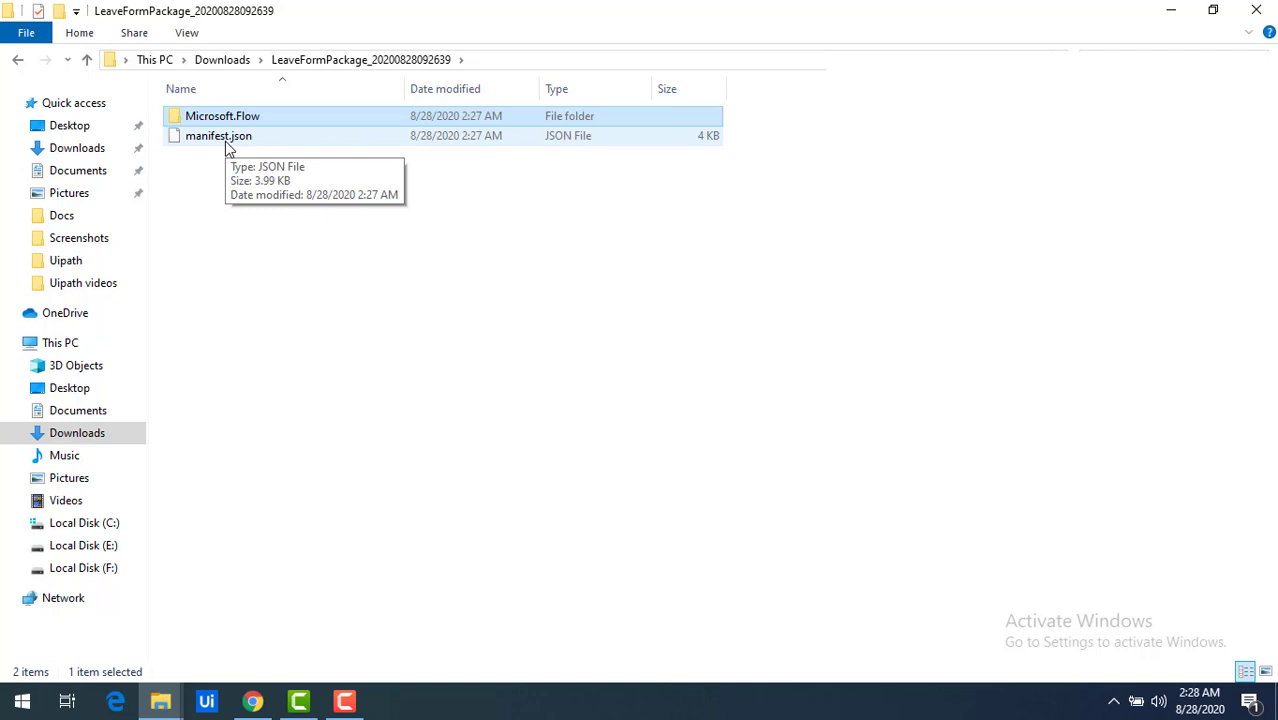
key(alt+Tab)
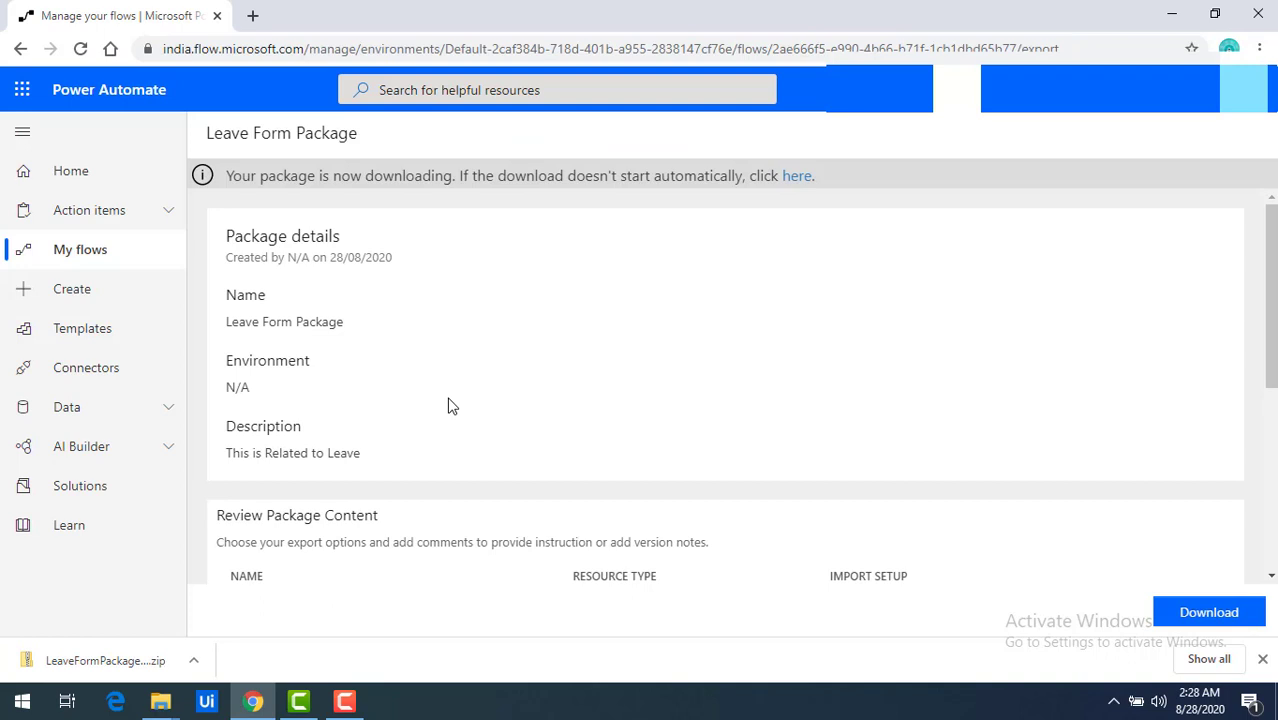
Step: Delete Leave Approval Flow from My flows, leaving four flows listed
click(120, 256)
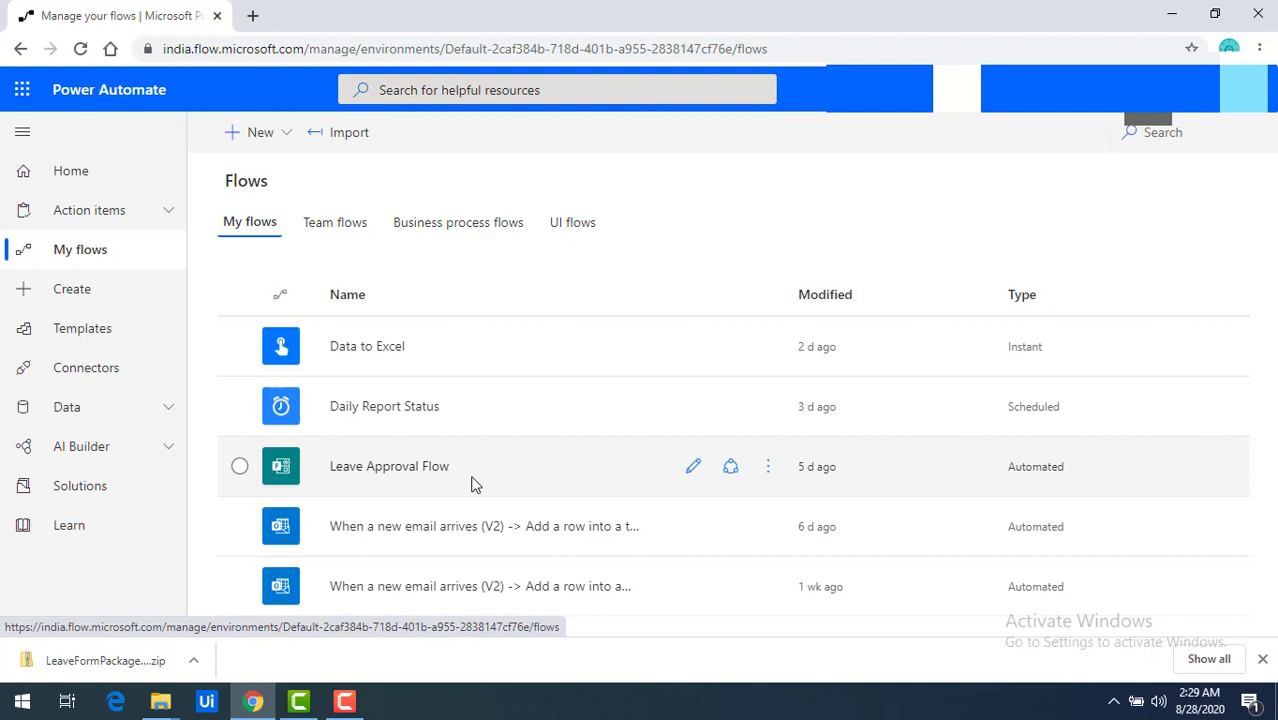
click(240, 468)
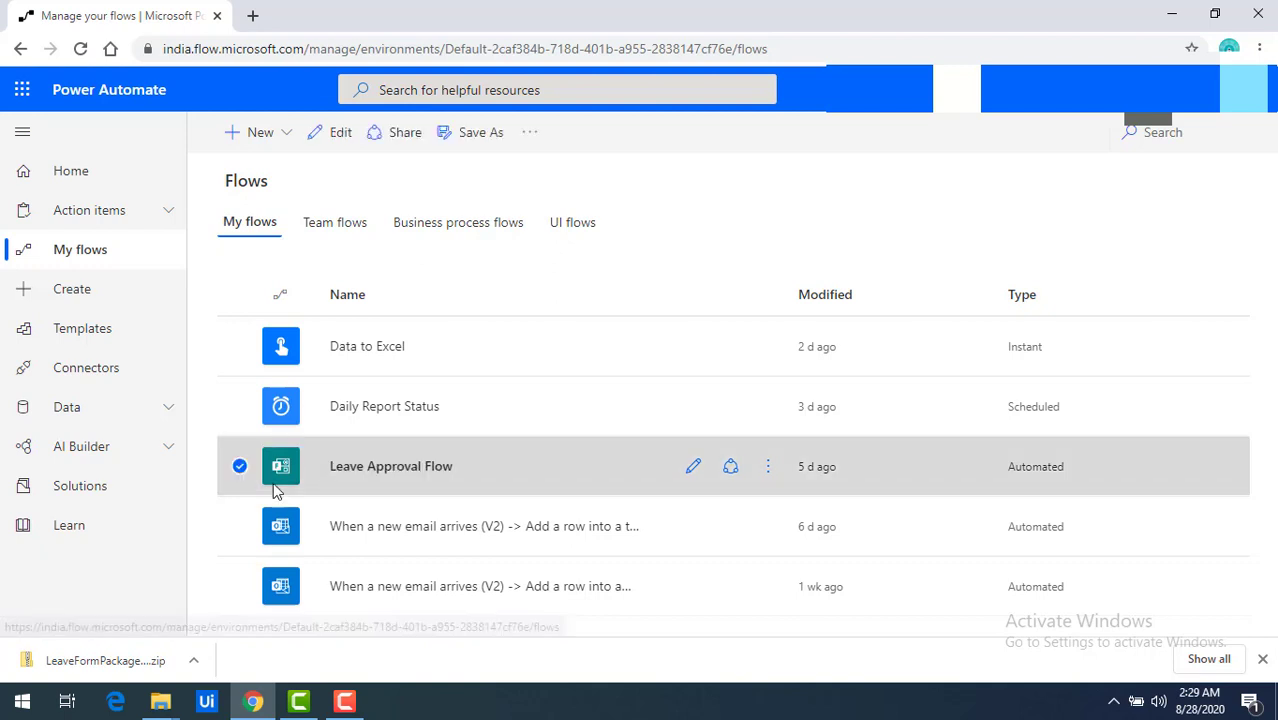
click(768, 472)
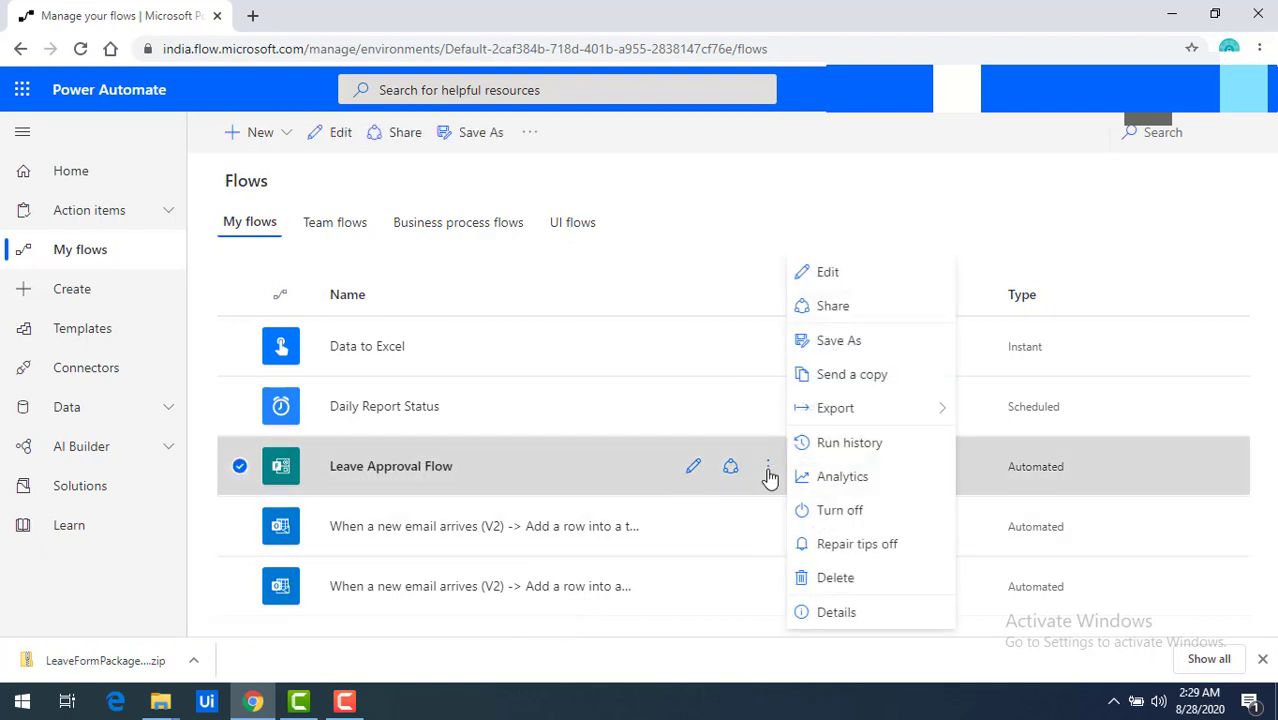
click(842, 585)
click(810, 410)
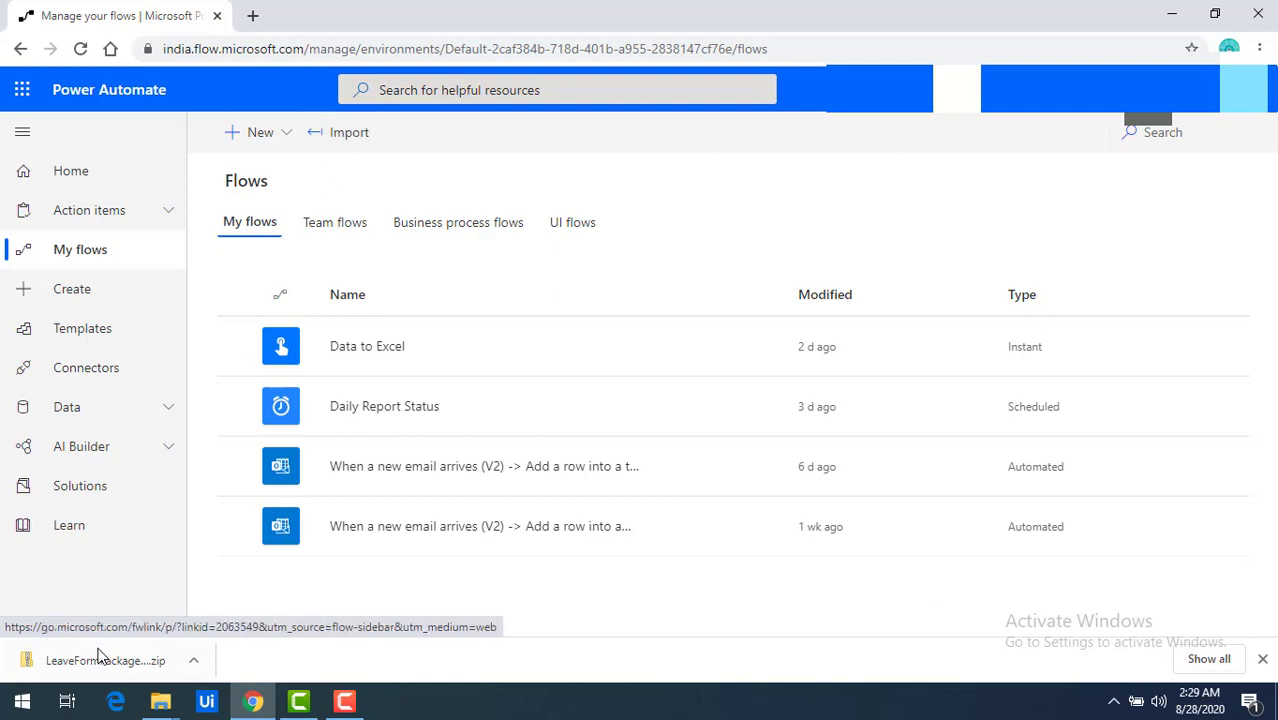
Step: Upload LeaveFormPackage_20200828092639.zip on the Import package page
click(345, 138)
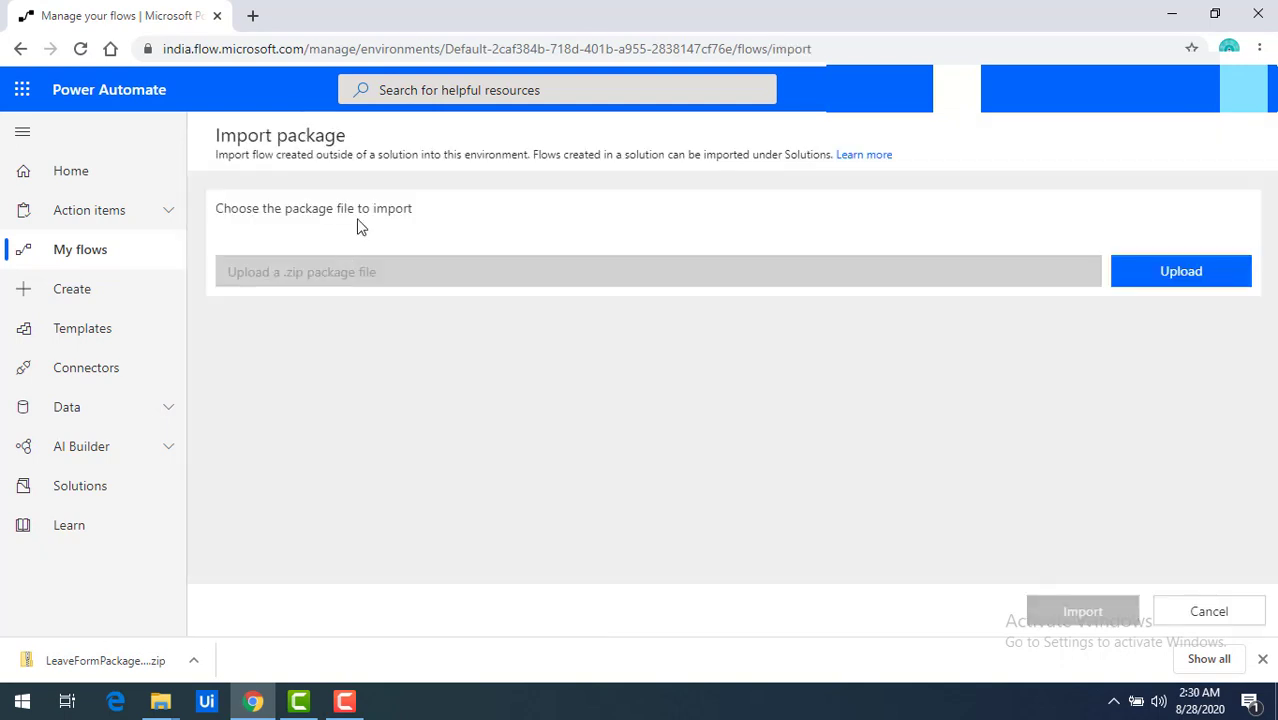
drag(218, 136, 338, 133)
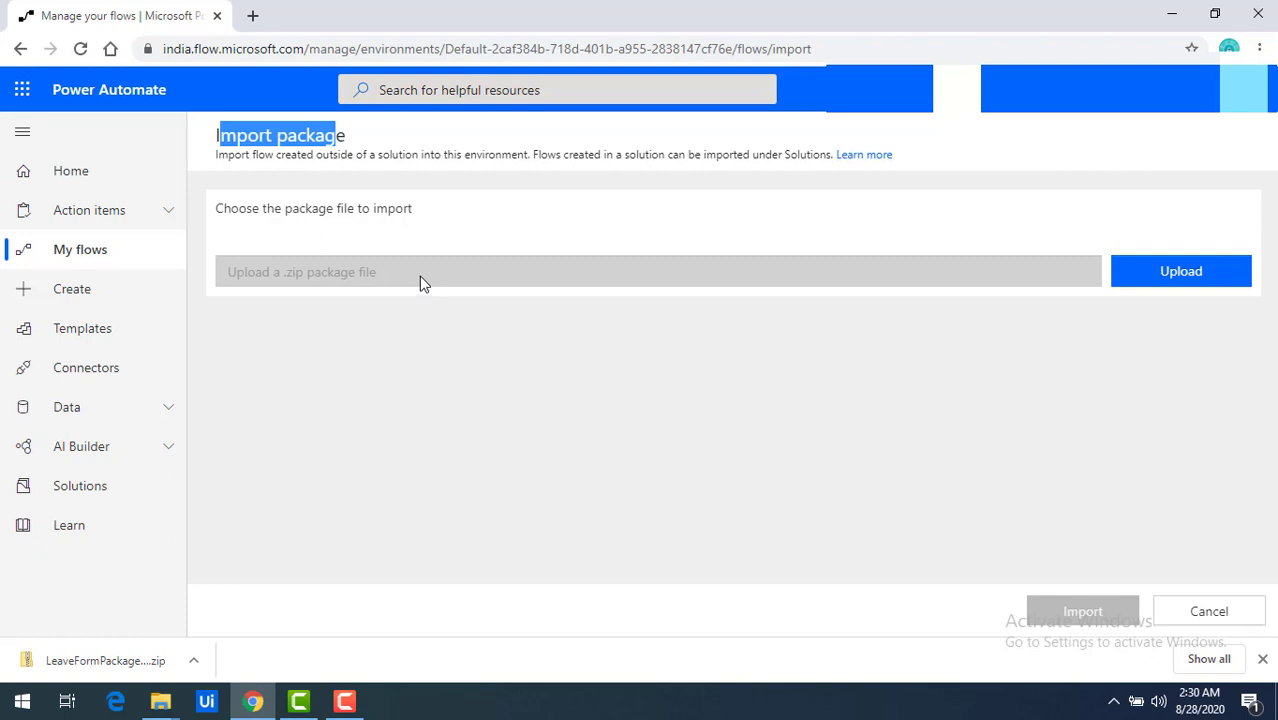
click(1169, 279)
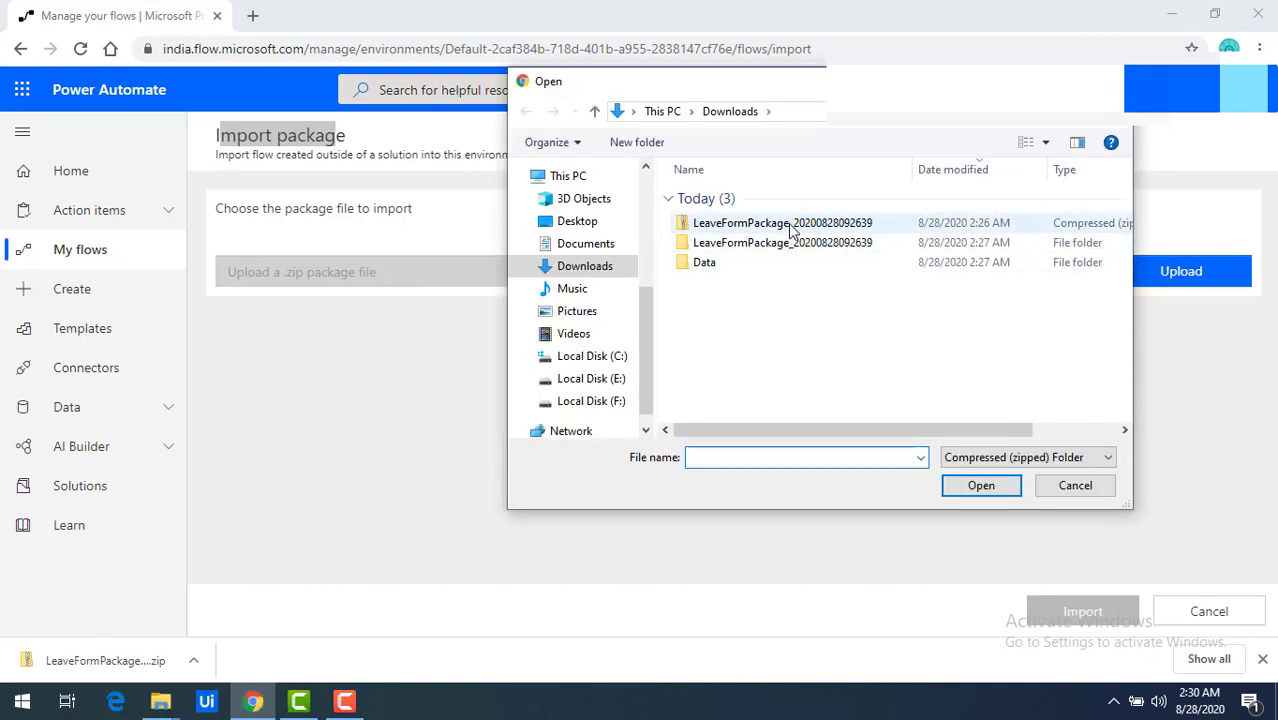
click(790, 229)
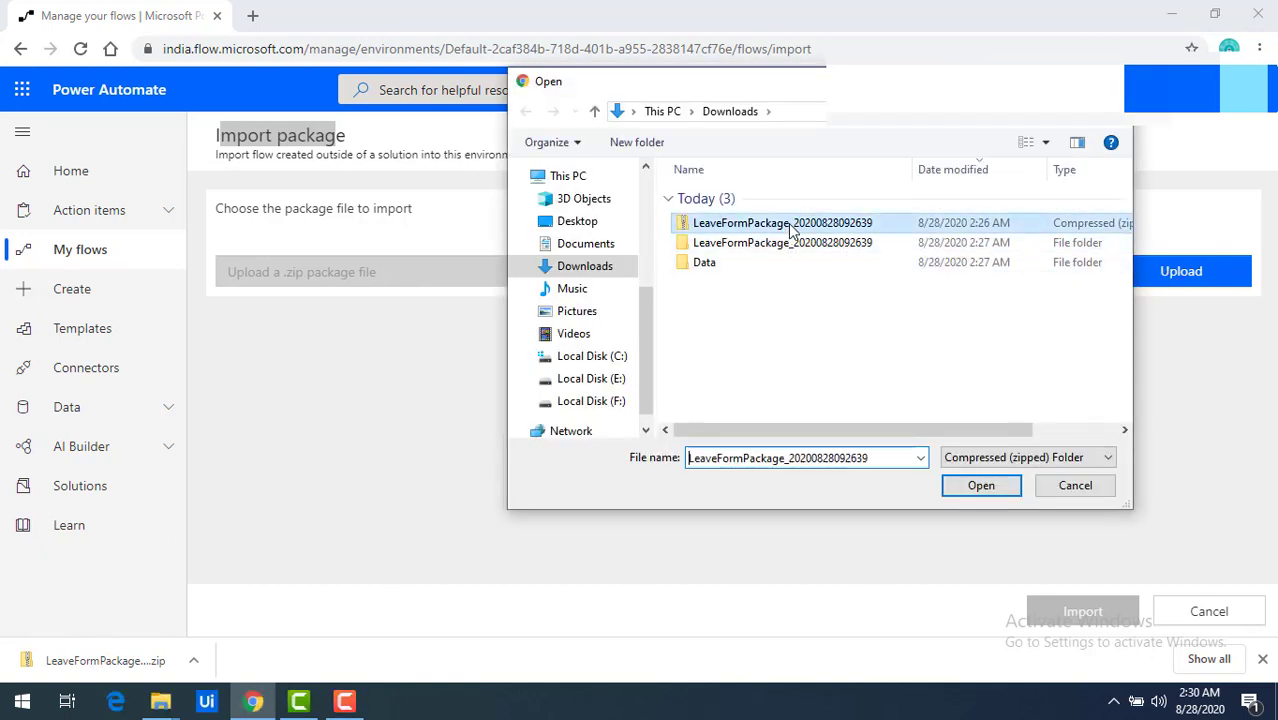
click(986, 492)
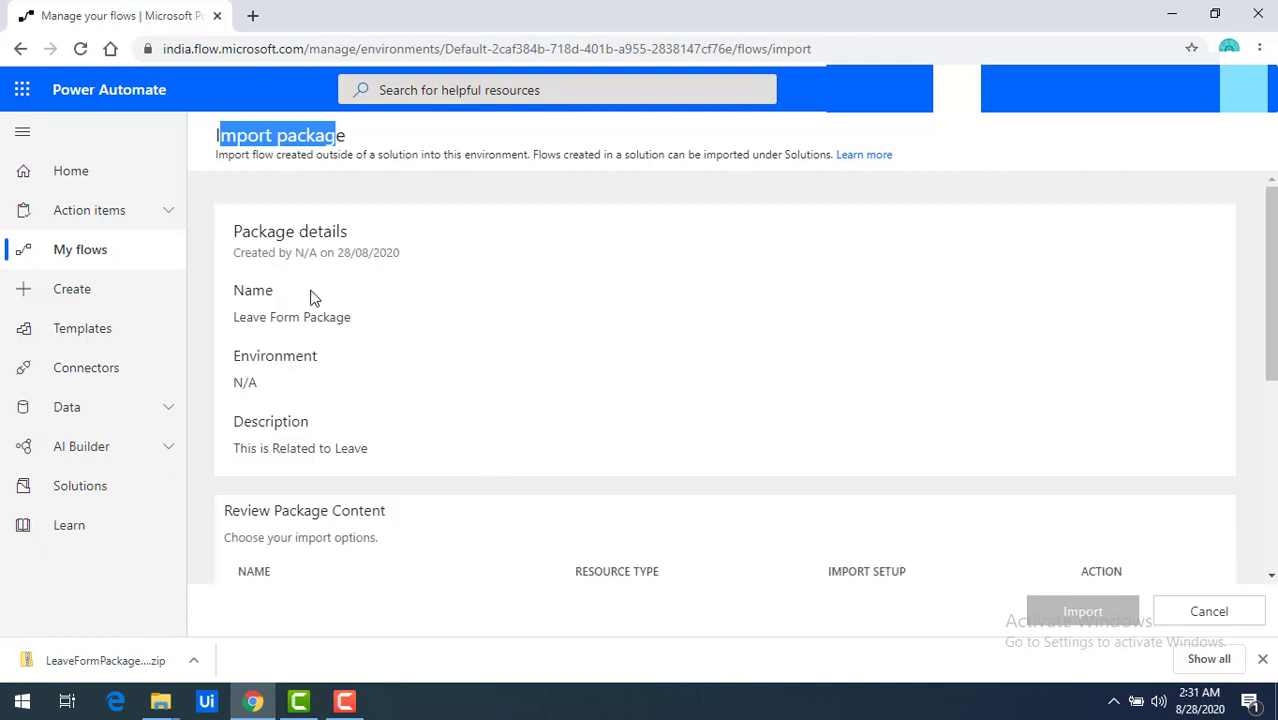
drag(243, 231, 353, 316)
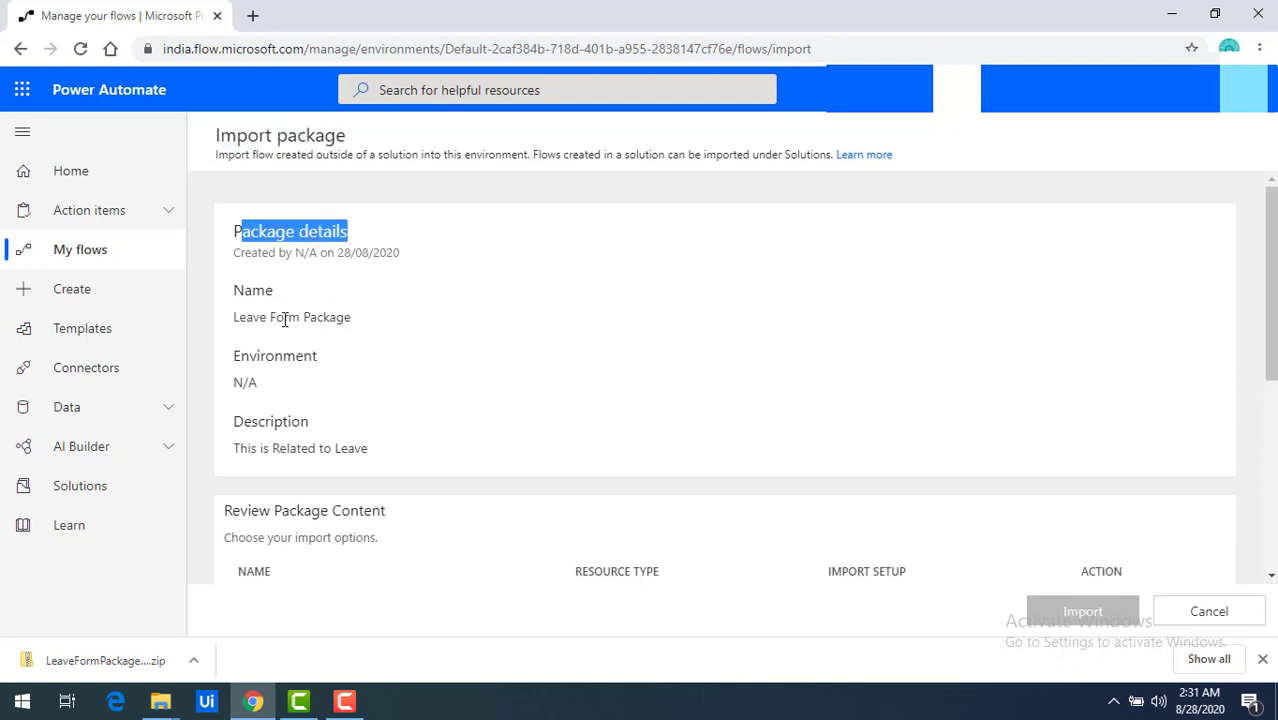
click(240, 310)
drag(241, 320, 354, 329)
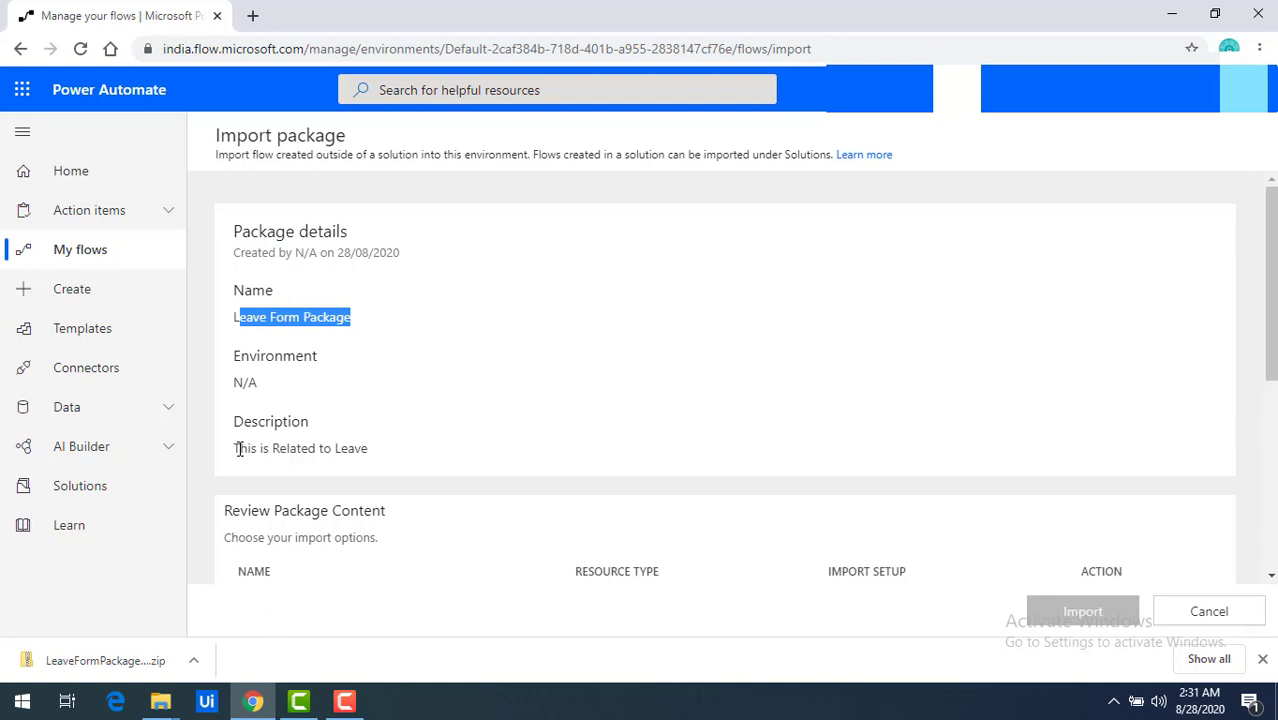
drag(239, 449, 371, 456)
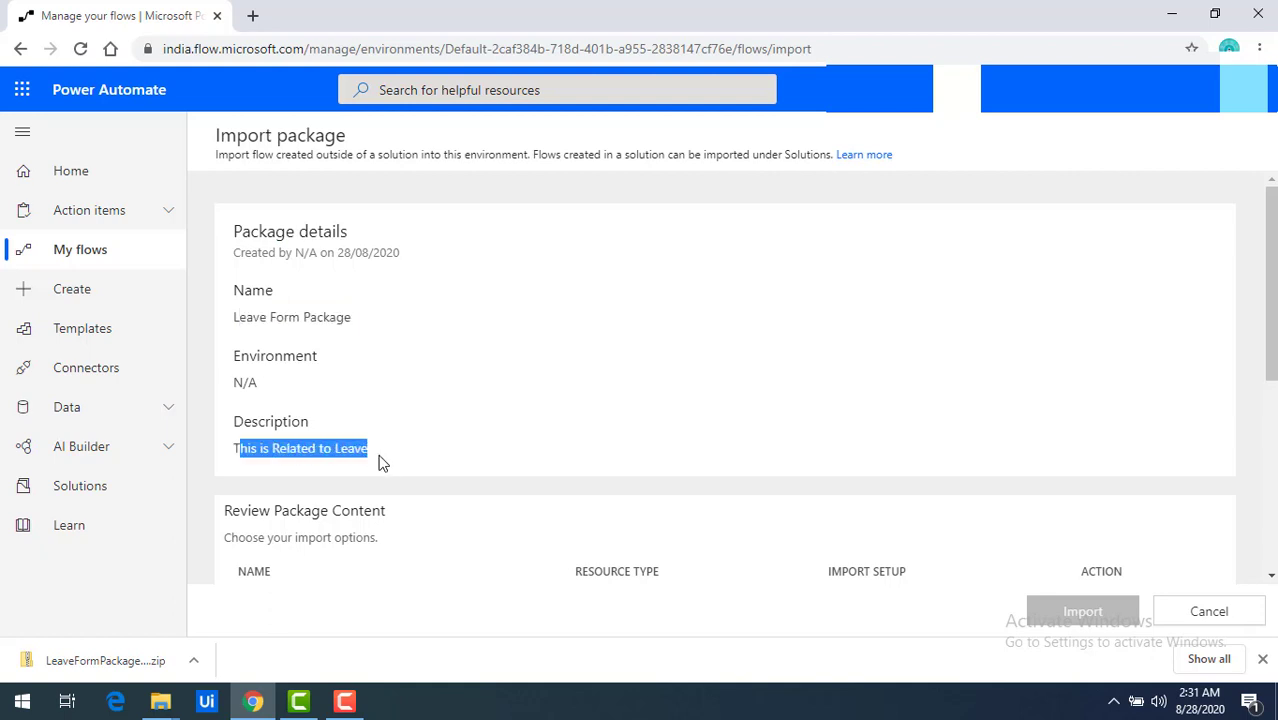
scroll(378, 462, down, 3)
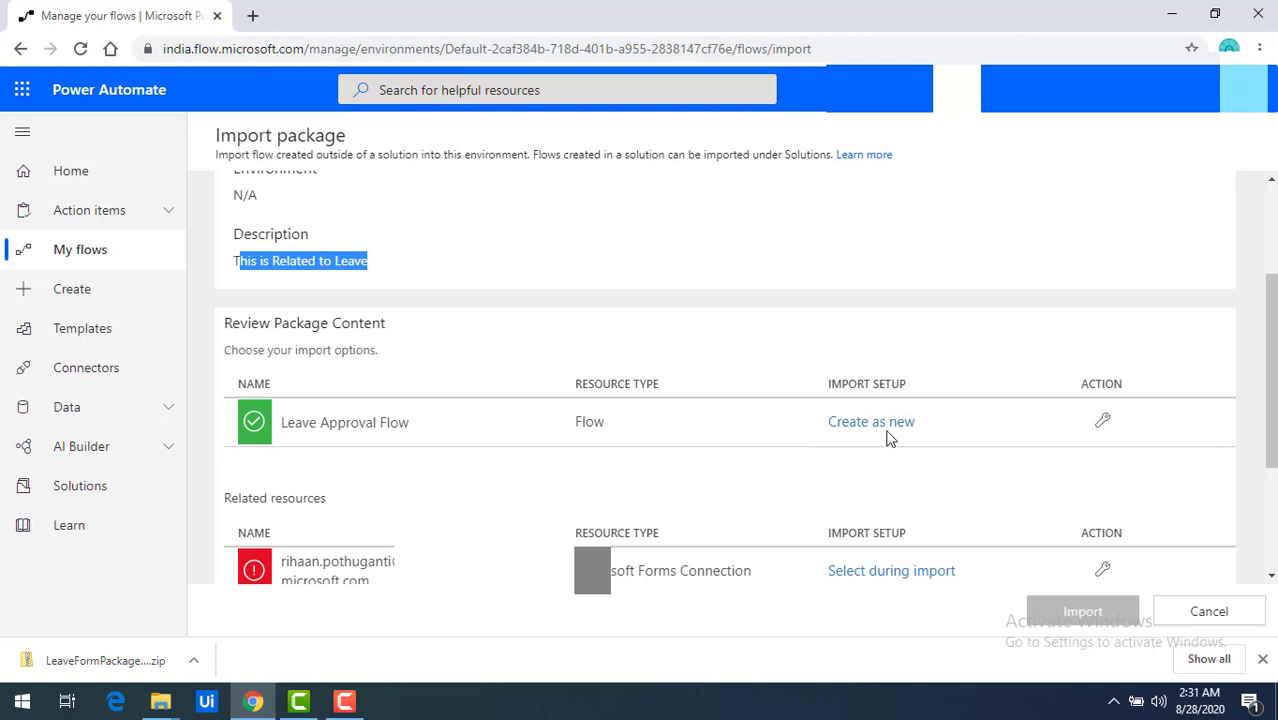
scroll(716, 500, down, 1)
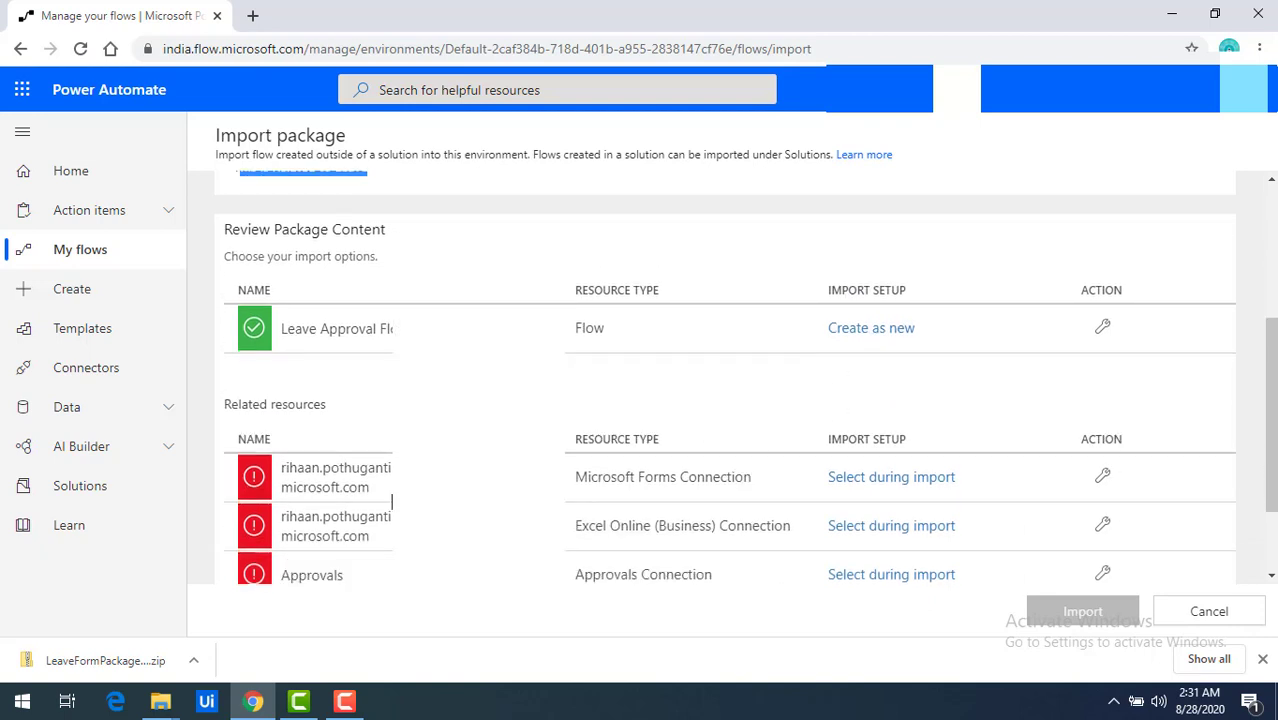
Step: Assign the existing connection created 1 min ago to the Microsoft Forms resource
click(890, 477)
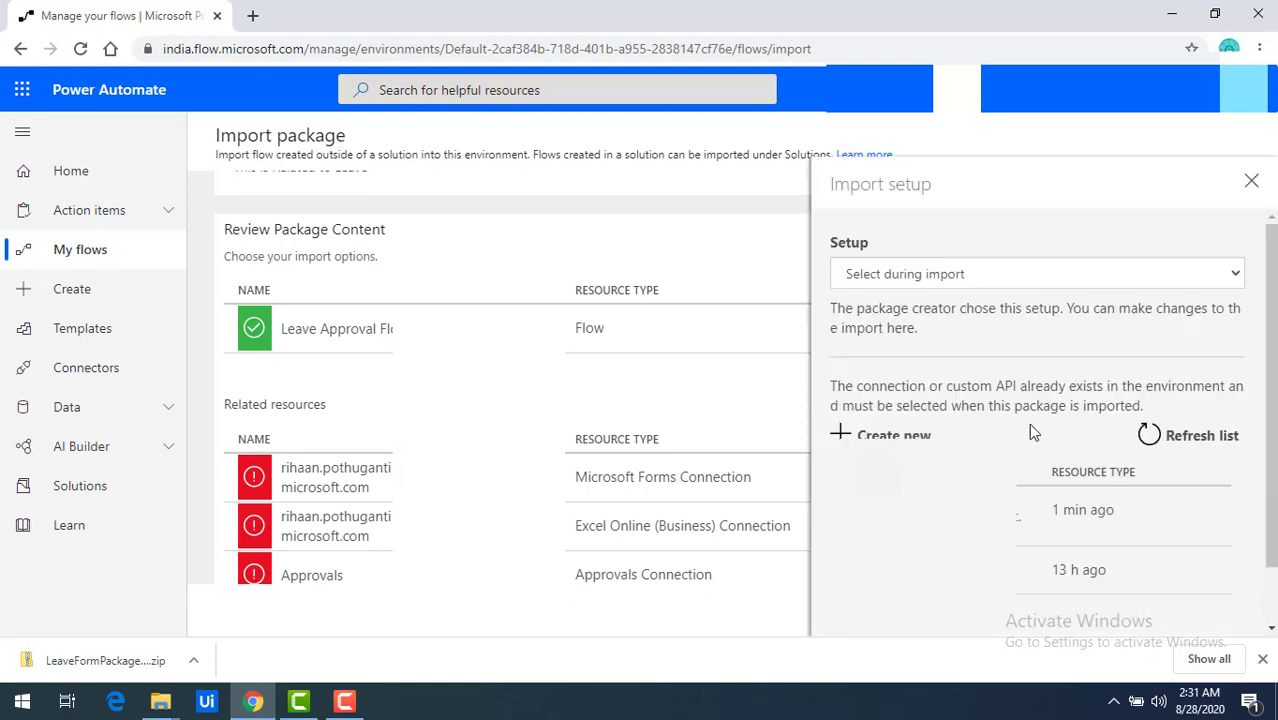
scroll(1023, 417, down, 1)
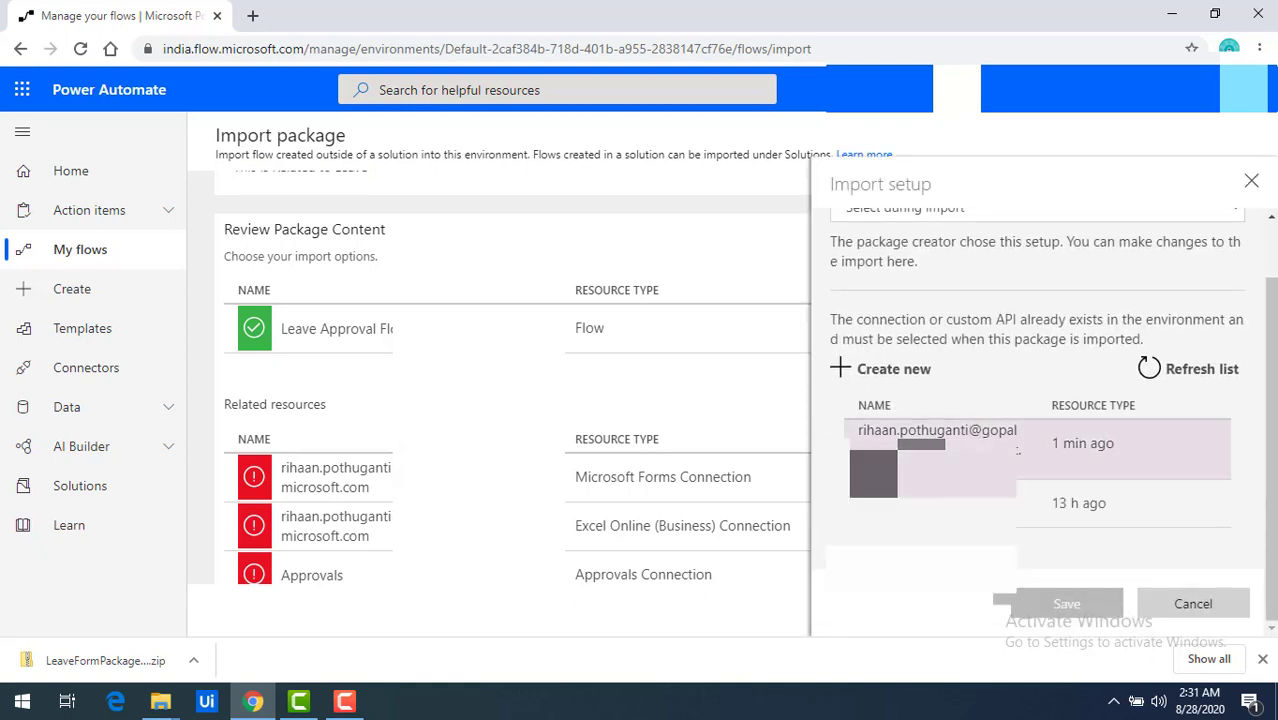
click(1069, 449)
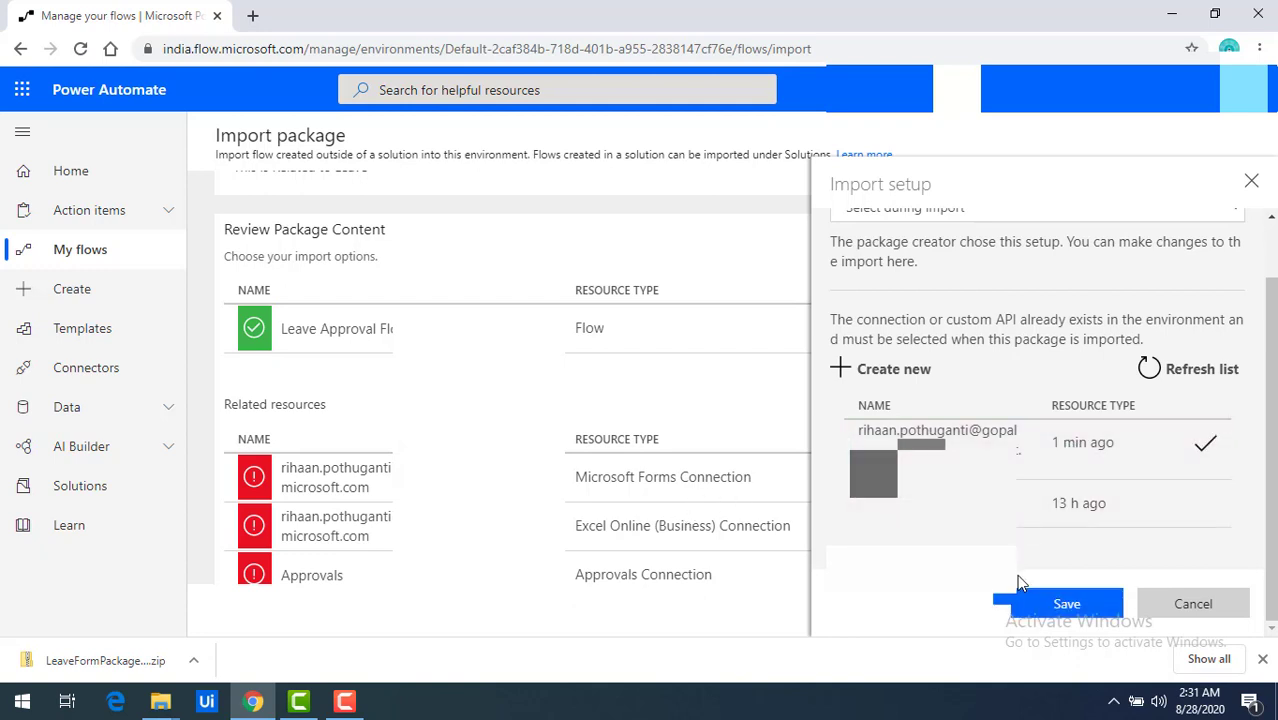
click(1082, 609)
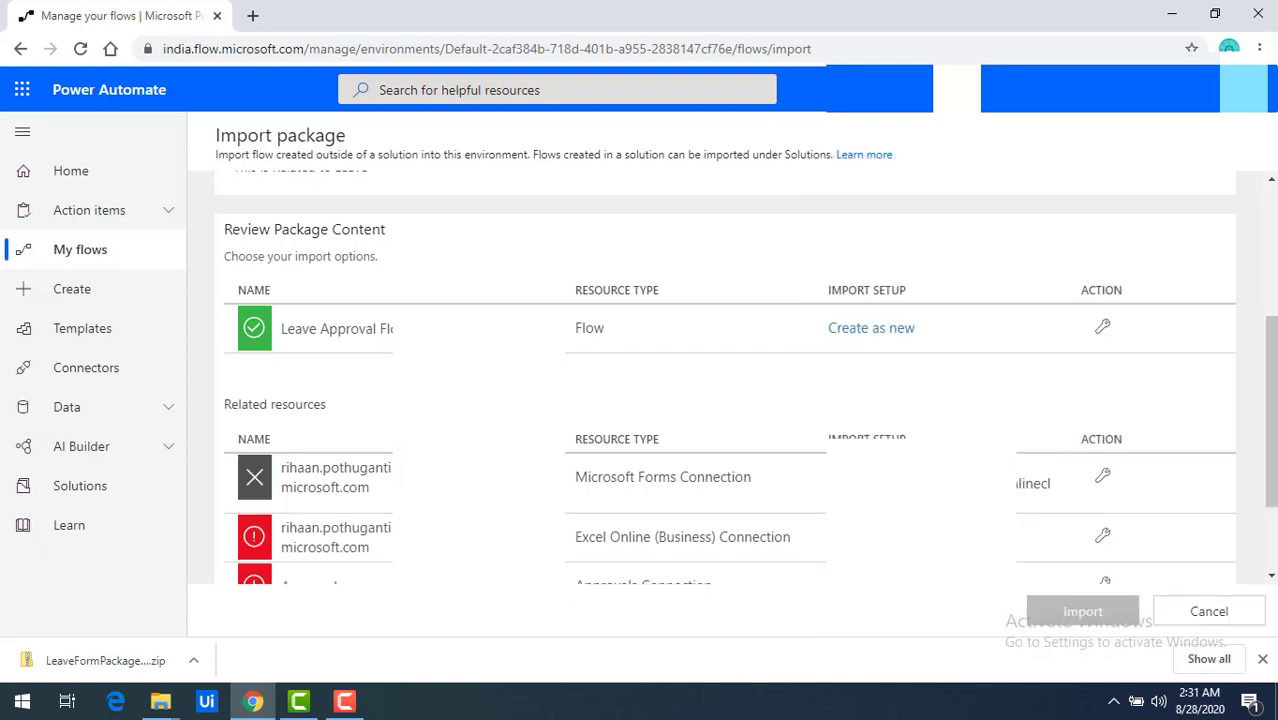
scroll(725, 380, down, 2)
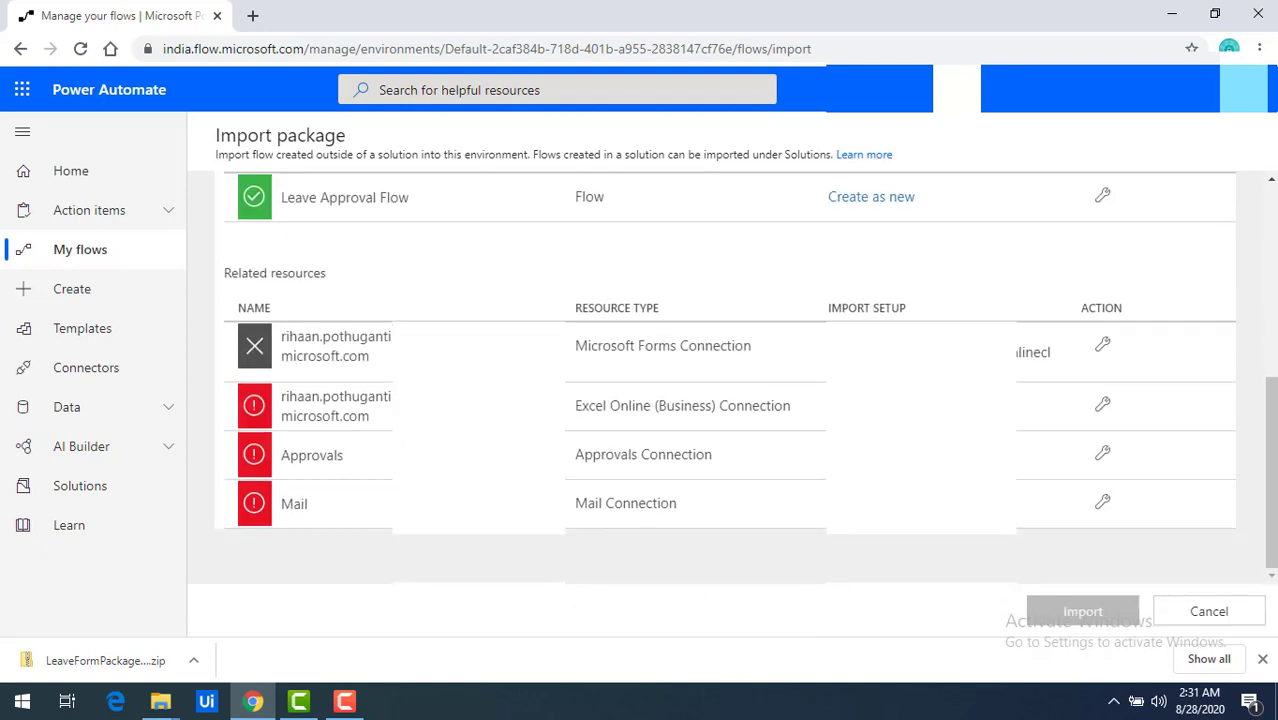
Step: Open the next resource's connection setup and review the Related resources list
click(921, 405)
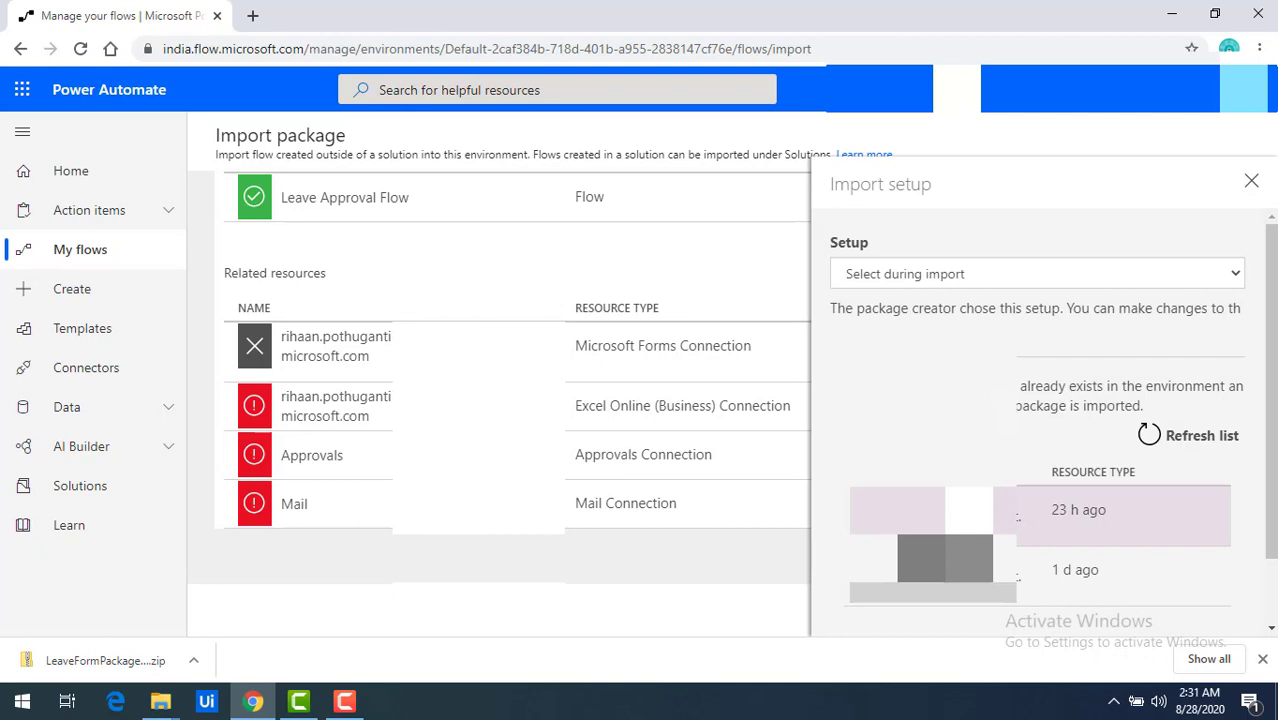
scroll(611, 362, up, 1)
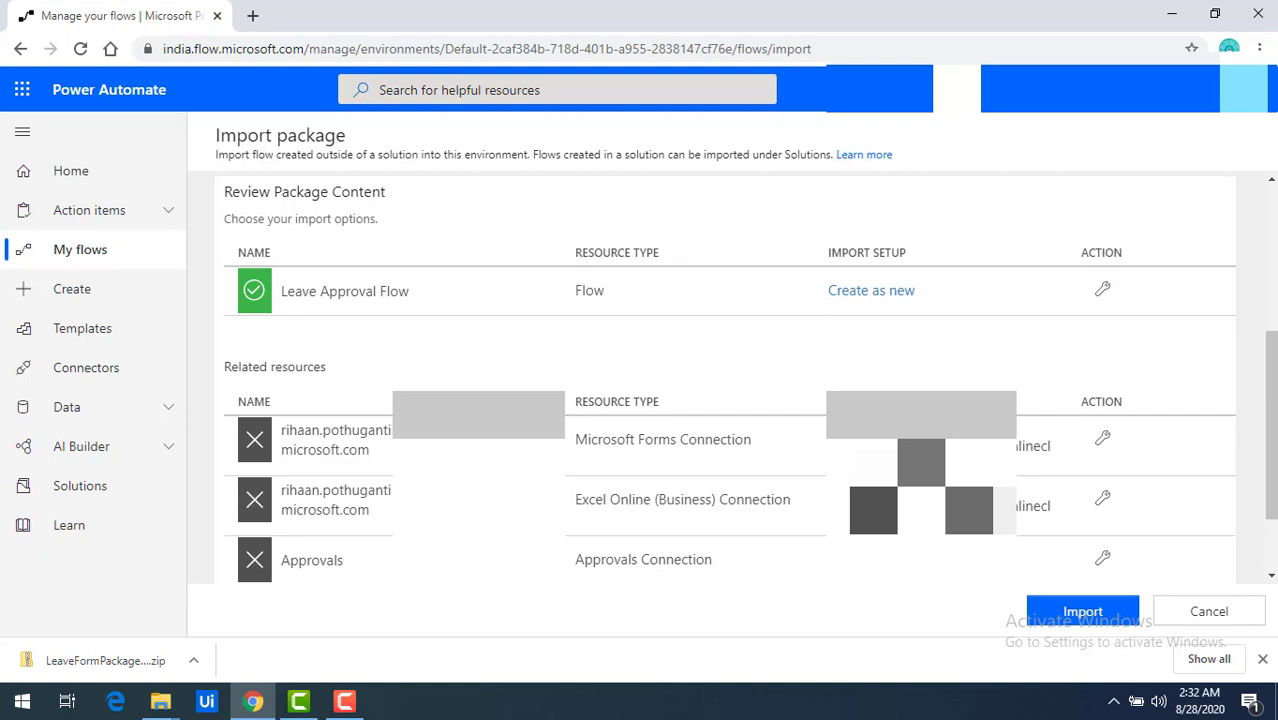
scroll(729, 380, down, 1)
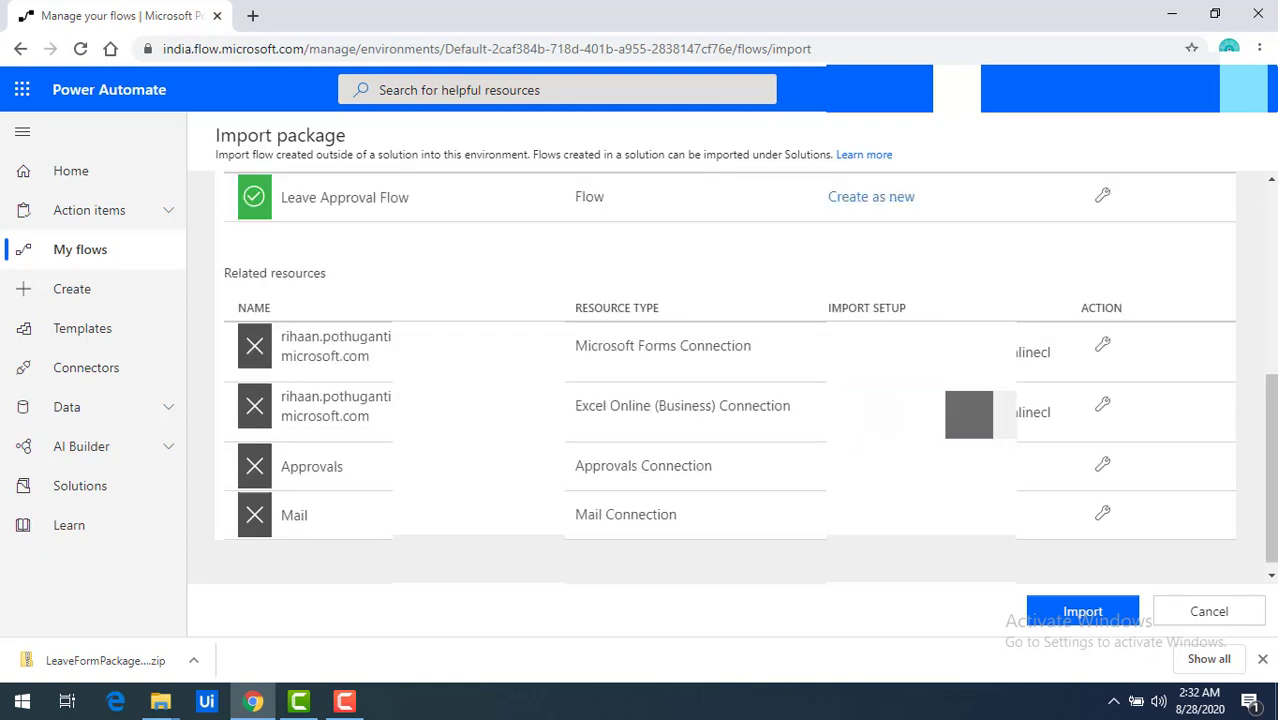
scroll(388, 322, up, 2)
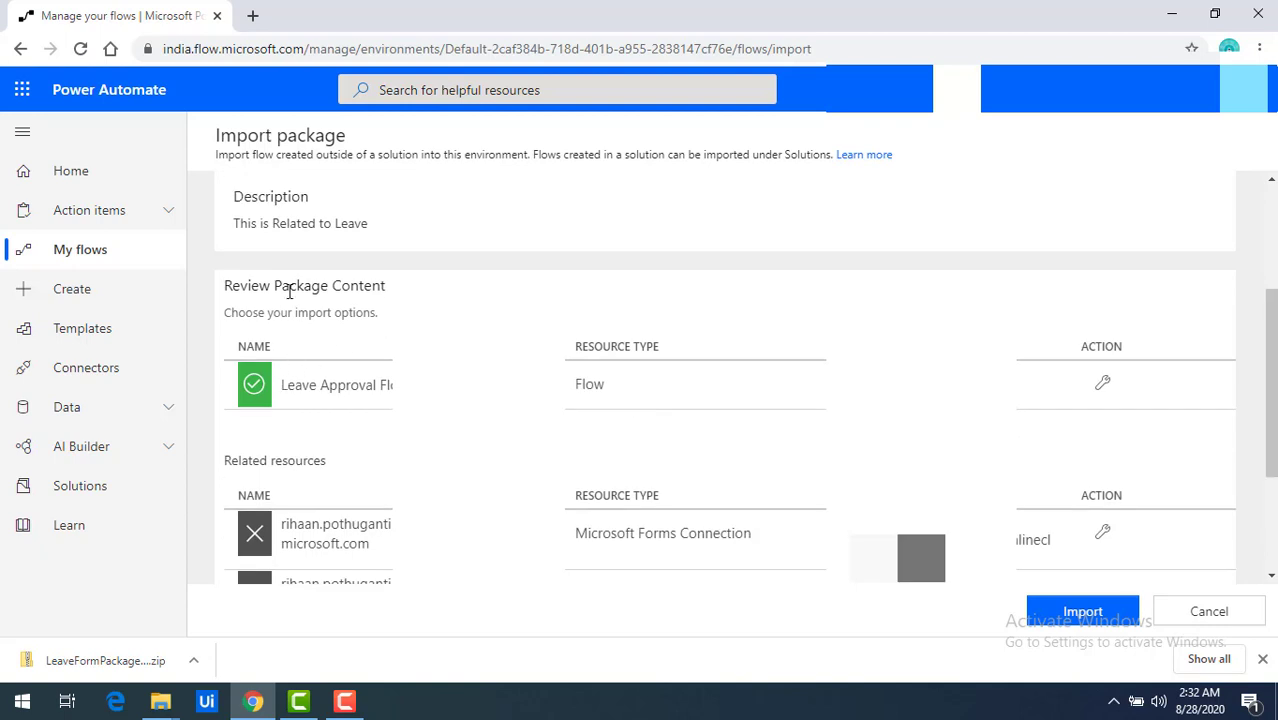
drag(226, 458, 335, 476)
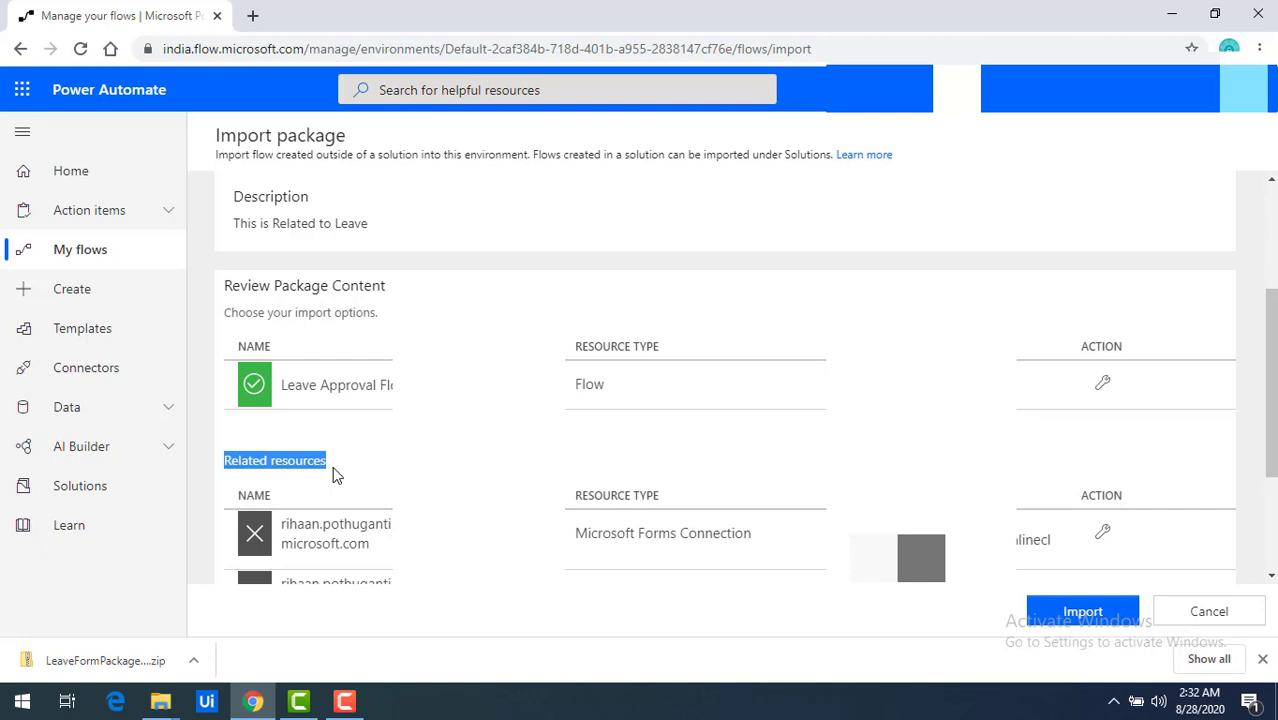
Step: Import the Leave Form Package and confirm all package resources were successfully imported
click(1083, 612)
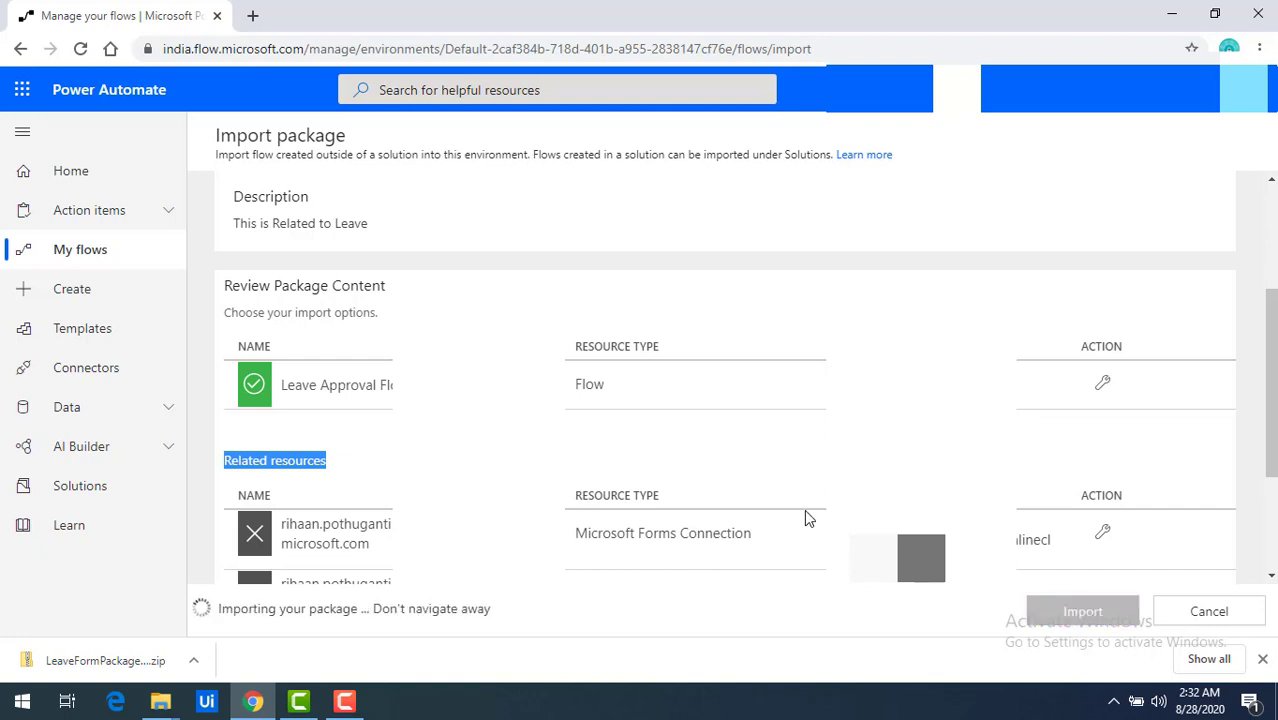
drag(264, 211, 557, 215)
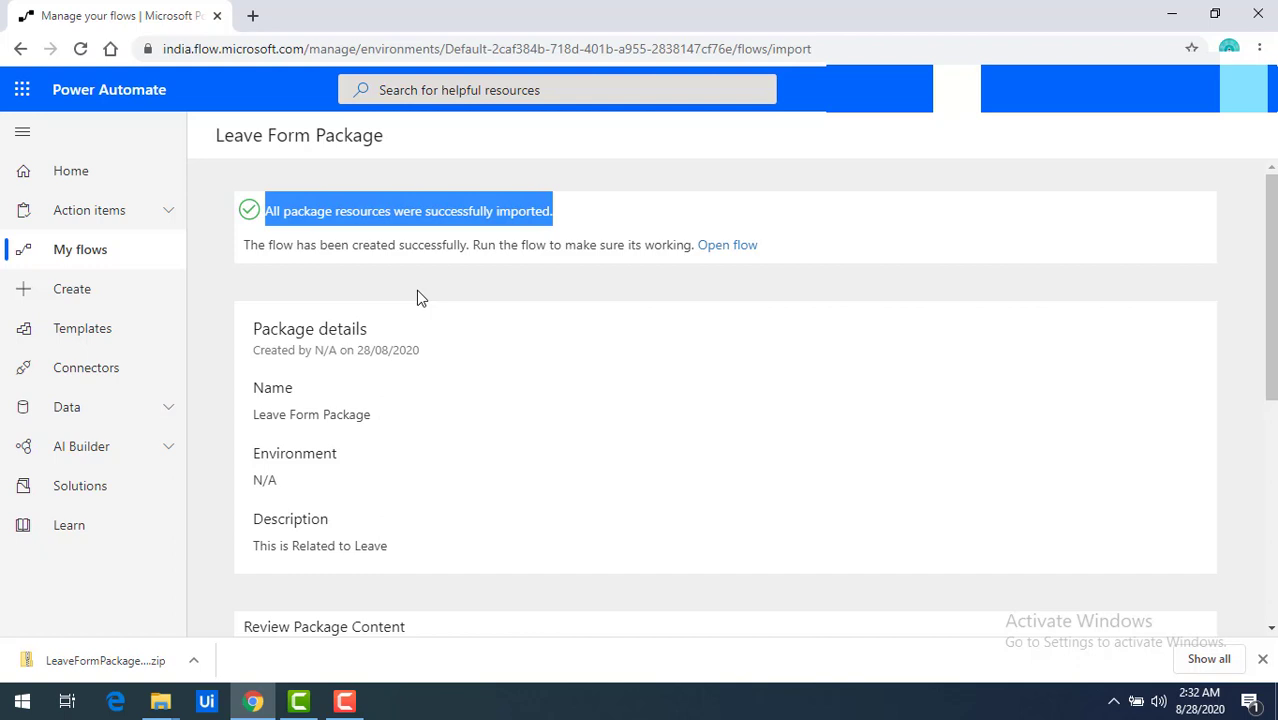
Step: Open the imported Leave Approval Flow and expand its Condition step to inspect the rule
click(727, 250)
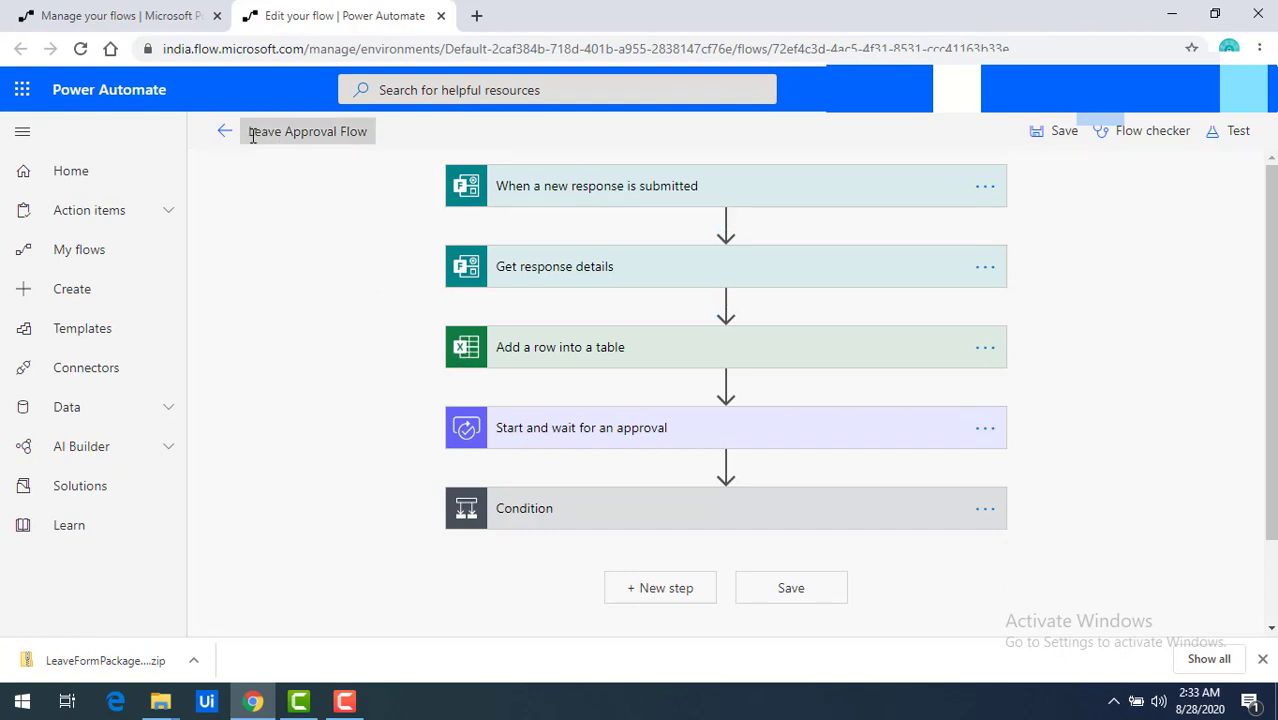
drag(250, 131, 368, 133)
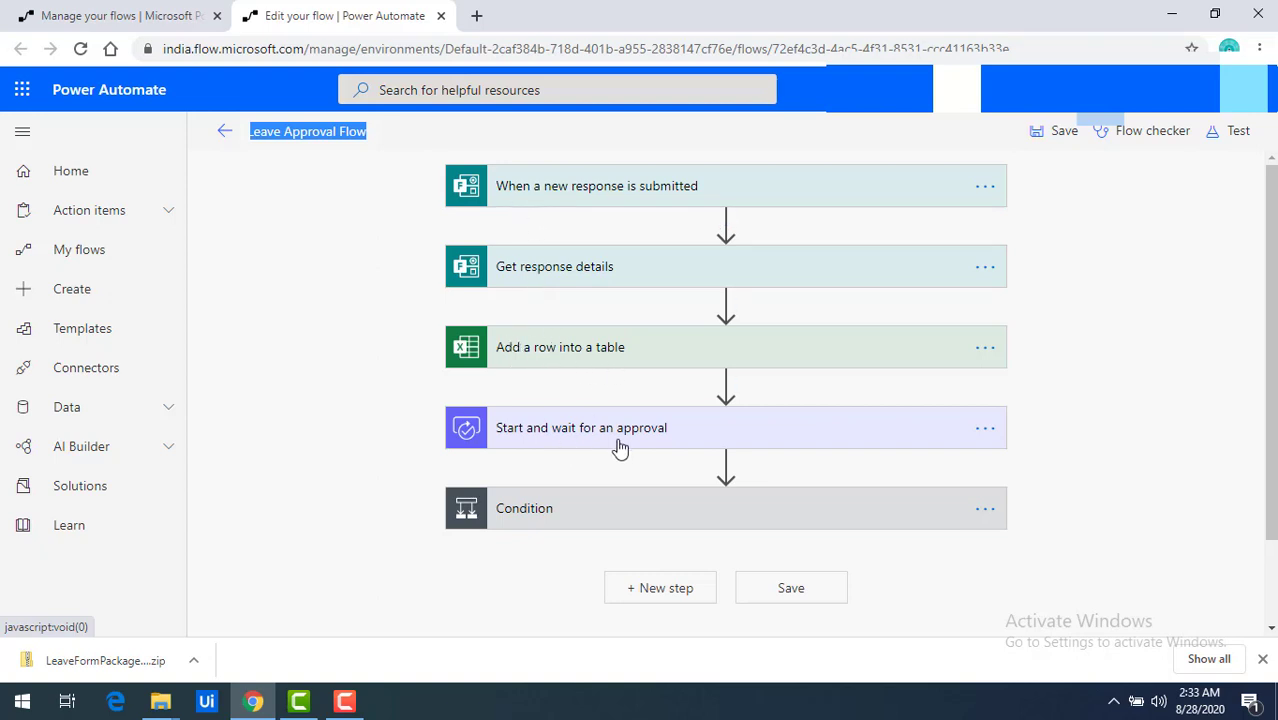
click(535, 512)
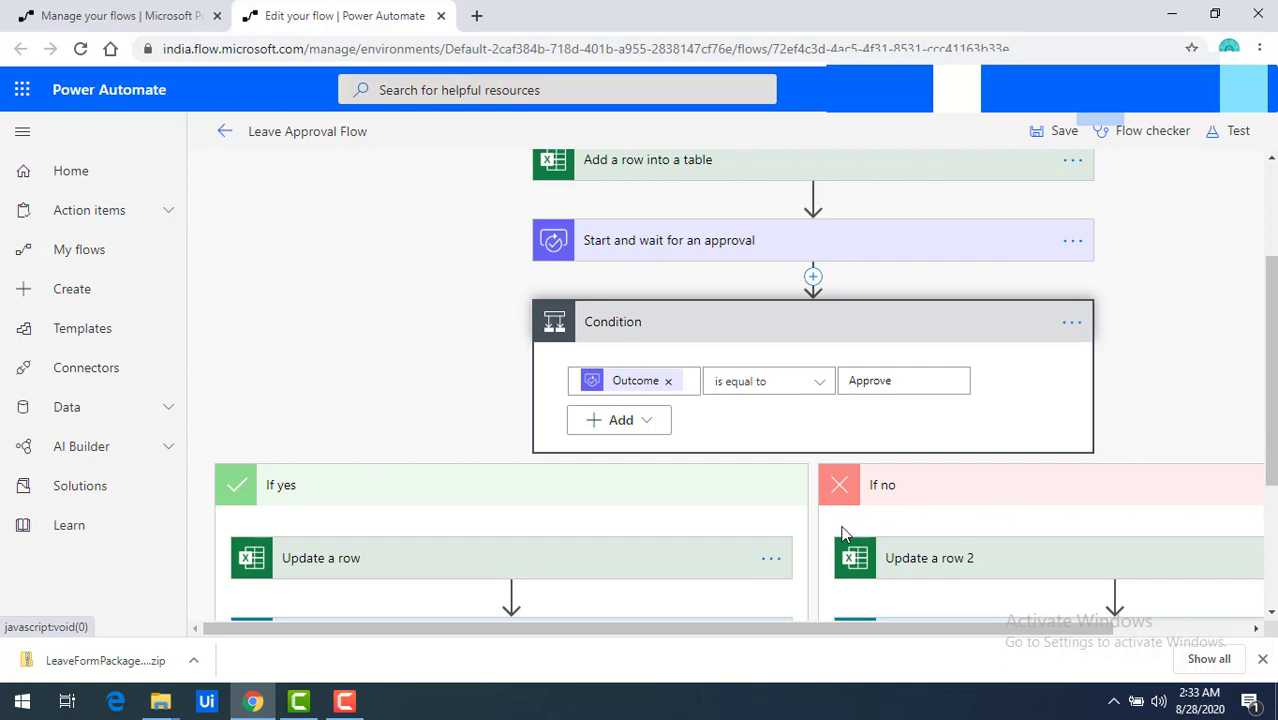
scroll(838, 528, up, 2)
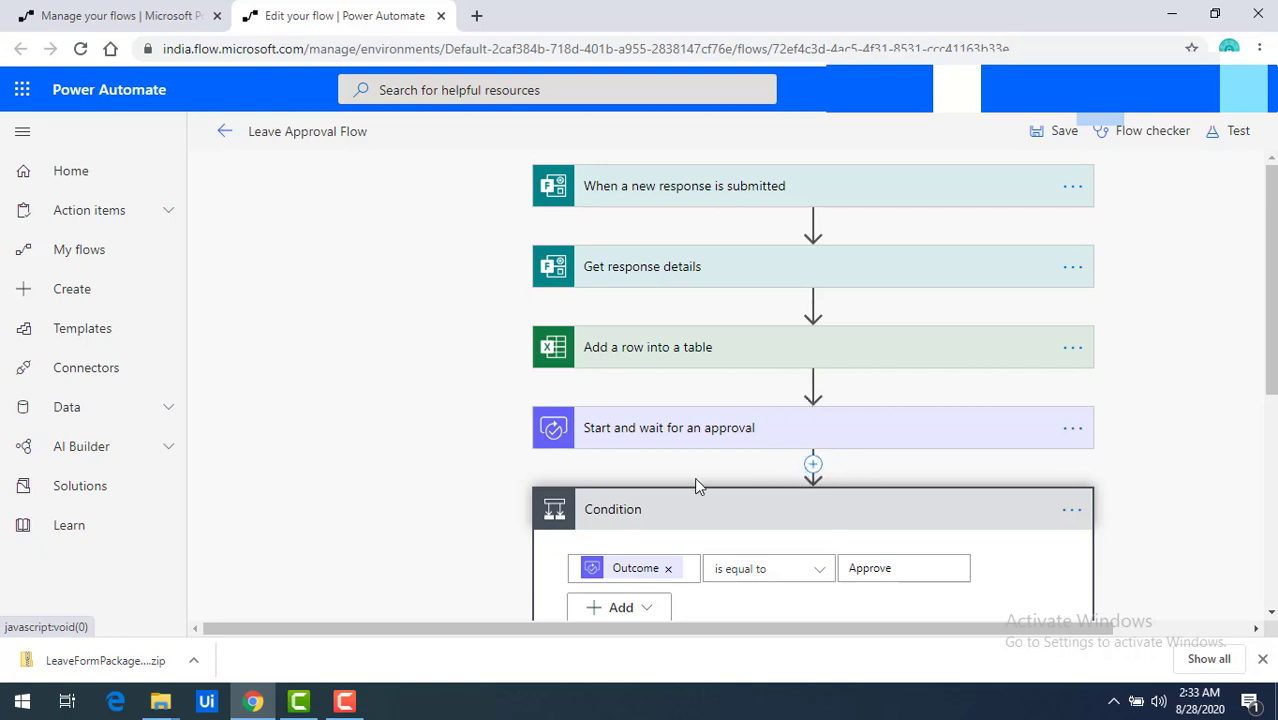
Step: From My flows, open Leave Approval Flow in the editor via More commands > Edit
click(118, 264)
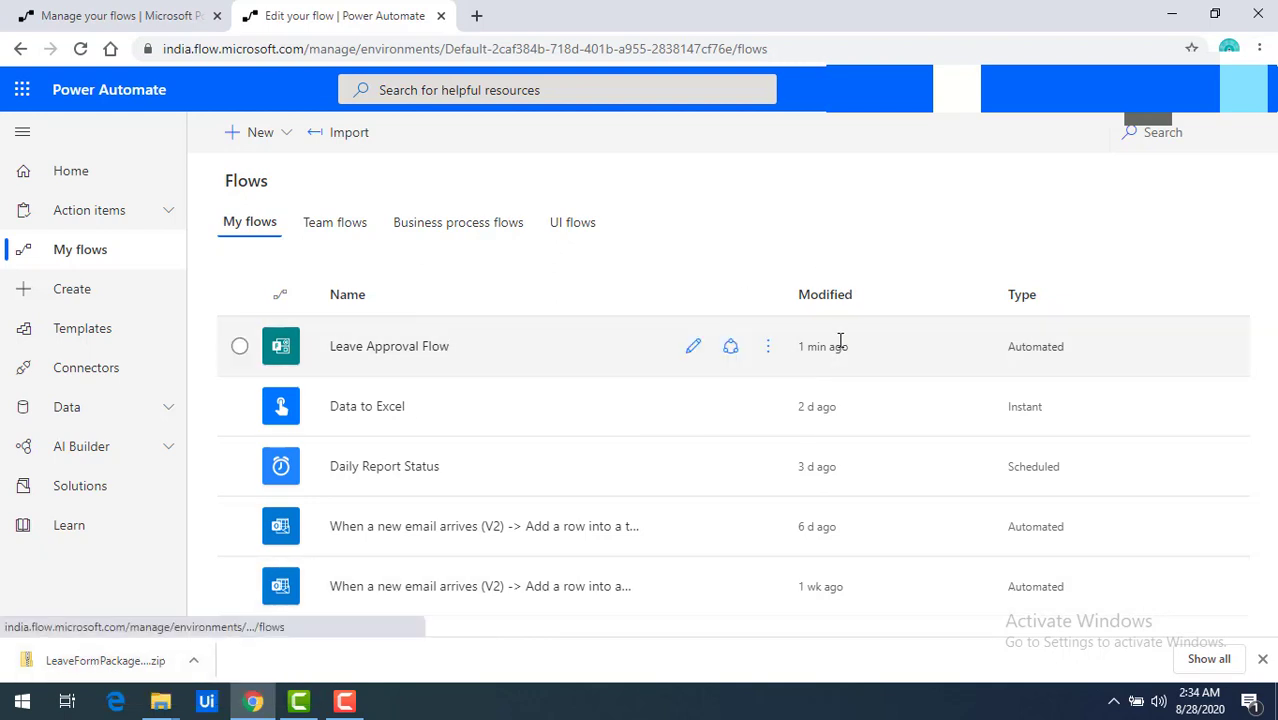
click(768, 350)
click(835, 272)
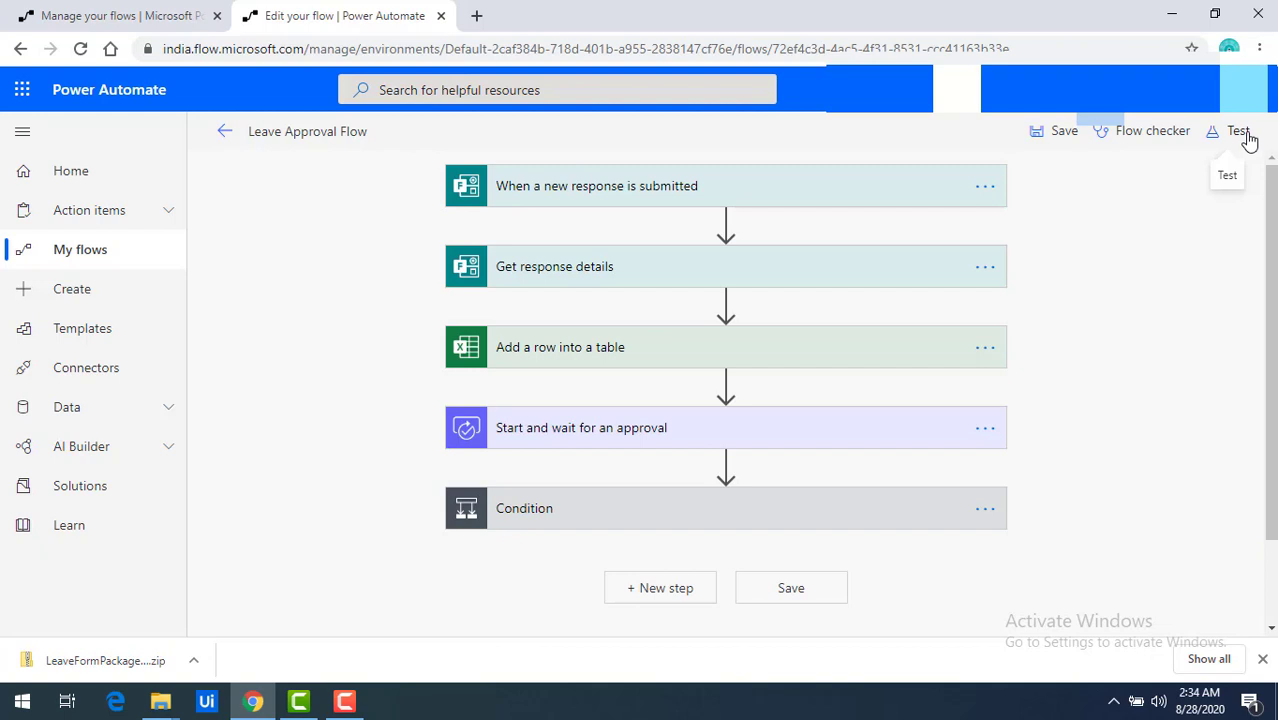